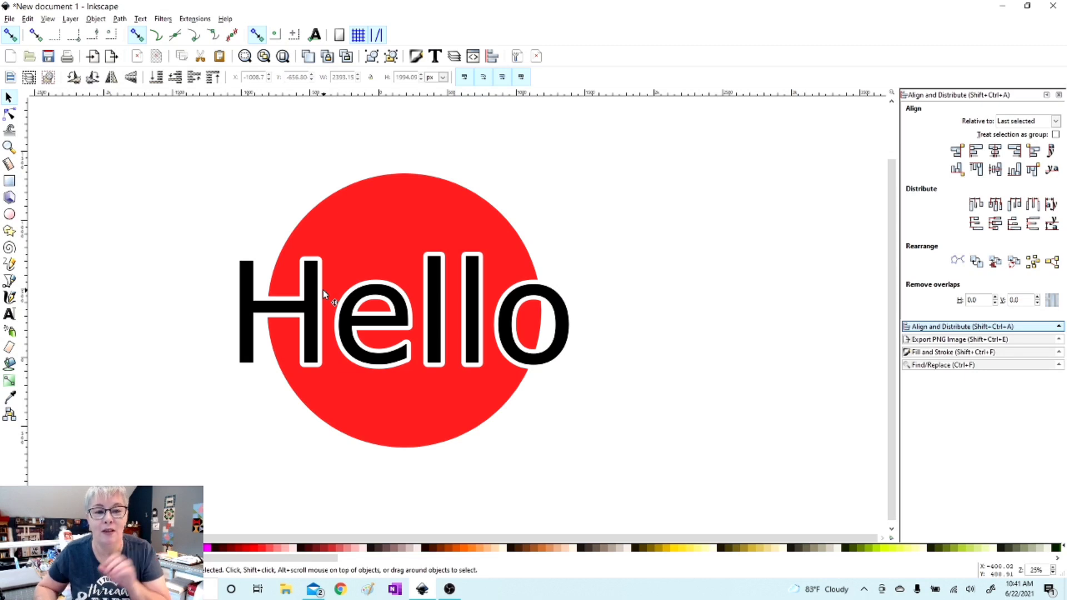
# Delete the example circle and Hello text, then draw a large perfect circle.
pyautogui.moveTo(186, 145); pyautogui.dragTo(638, 512)
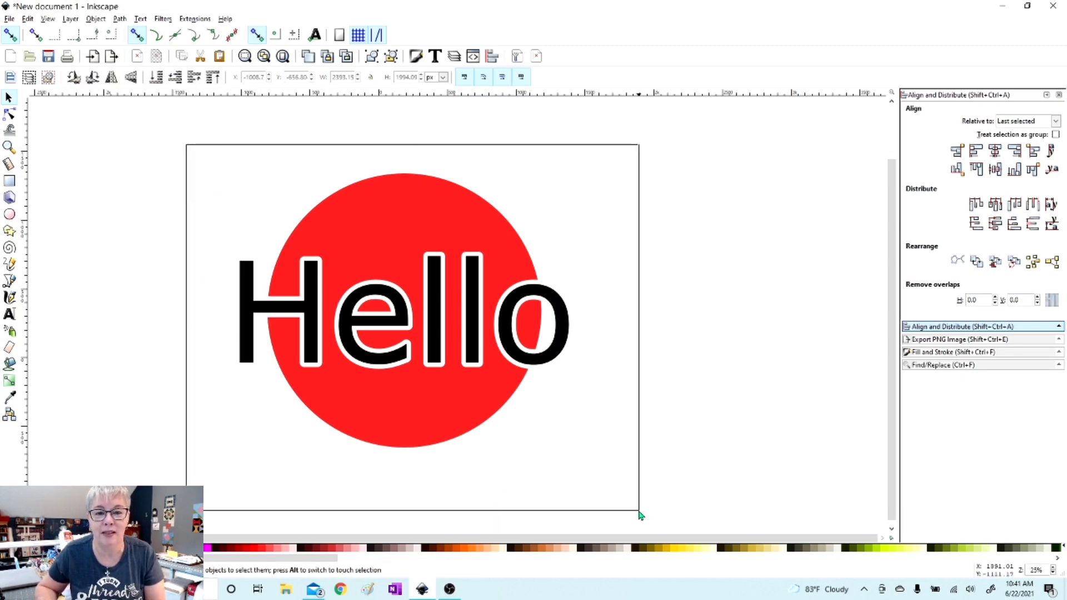
pyautogui.press('Delete')
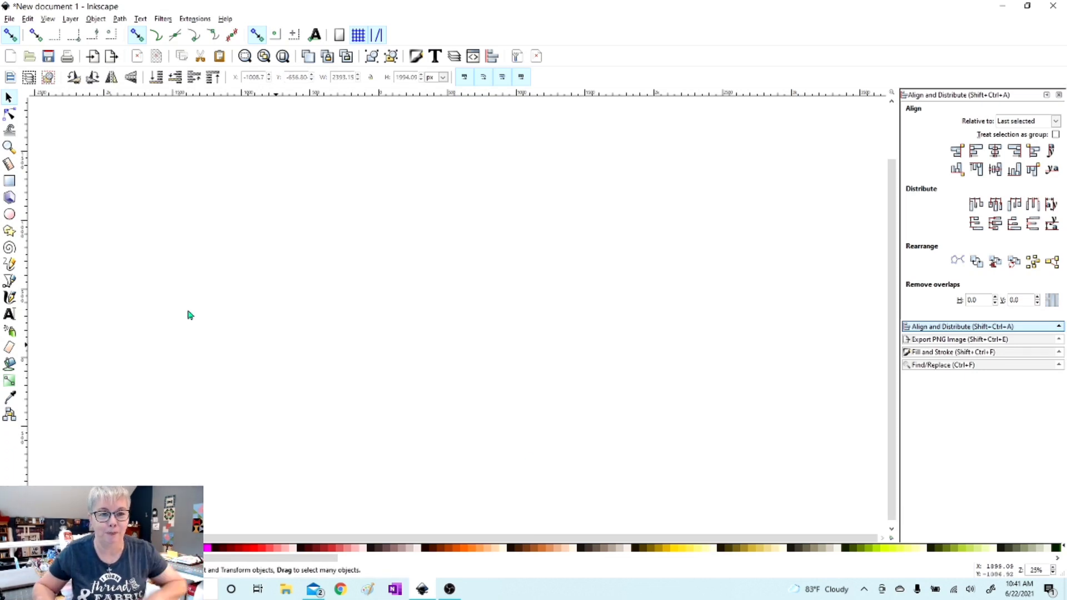
pyautogui.click(7, 219)
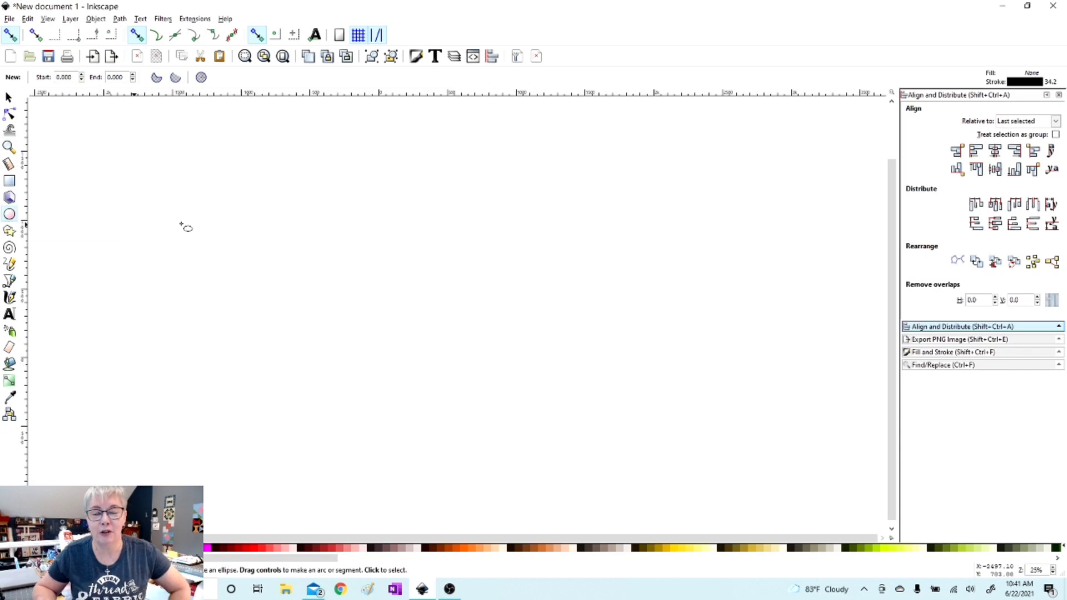
pyautogui.moveTo(278, 181); pyautogui.dragTo(545, 473)
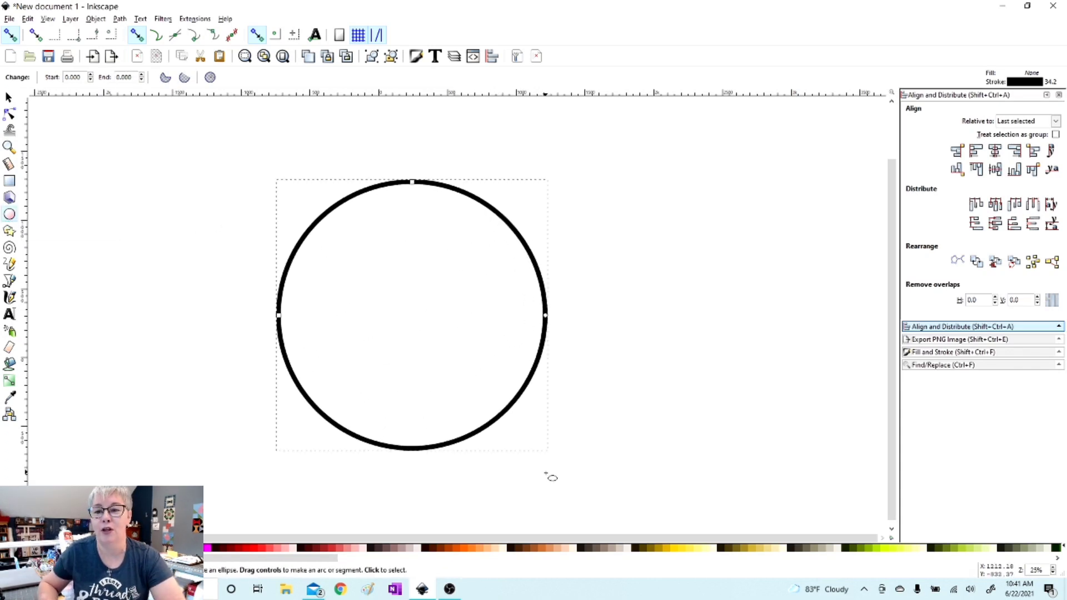
# Remove the circle's outline and give it a solid purple fill.
pyautogui.click(918, 356)
pyautogui.click(912, 114)
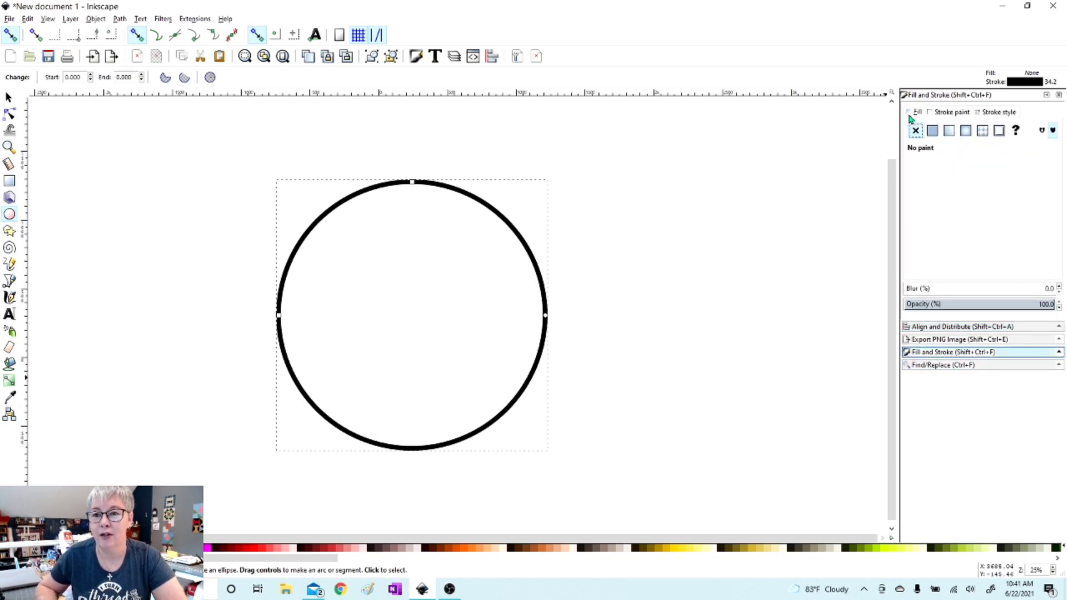
pyautogui.click(937, 114)
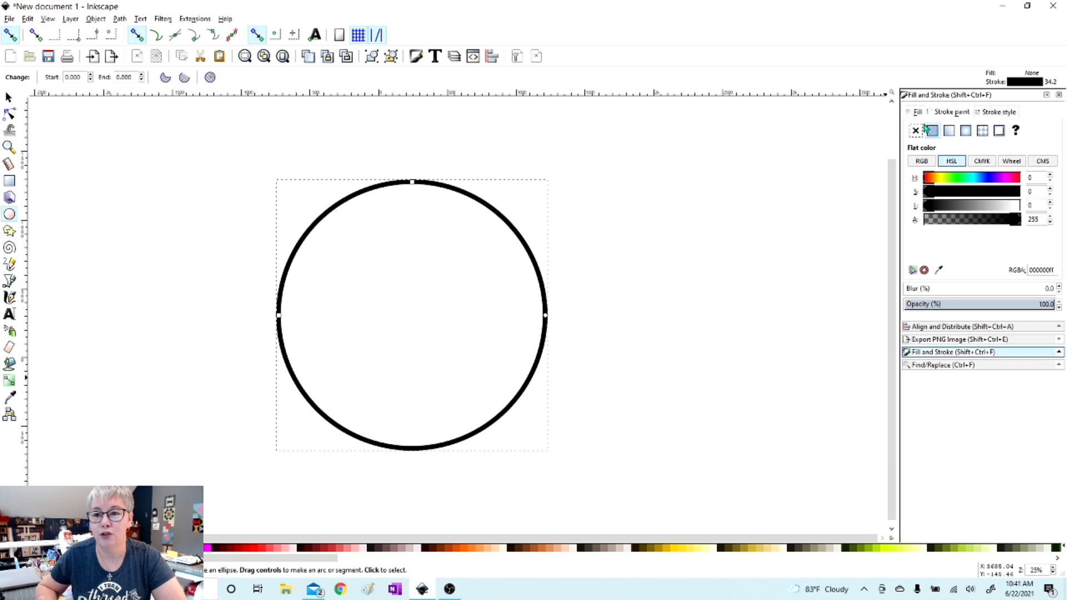
pyautogui.click(916, 134)
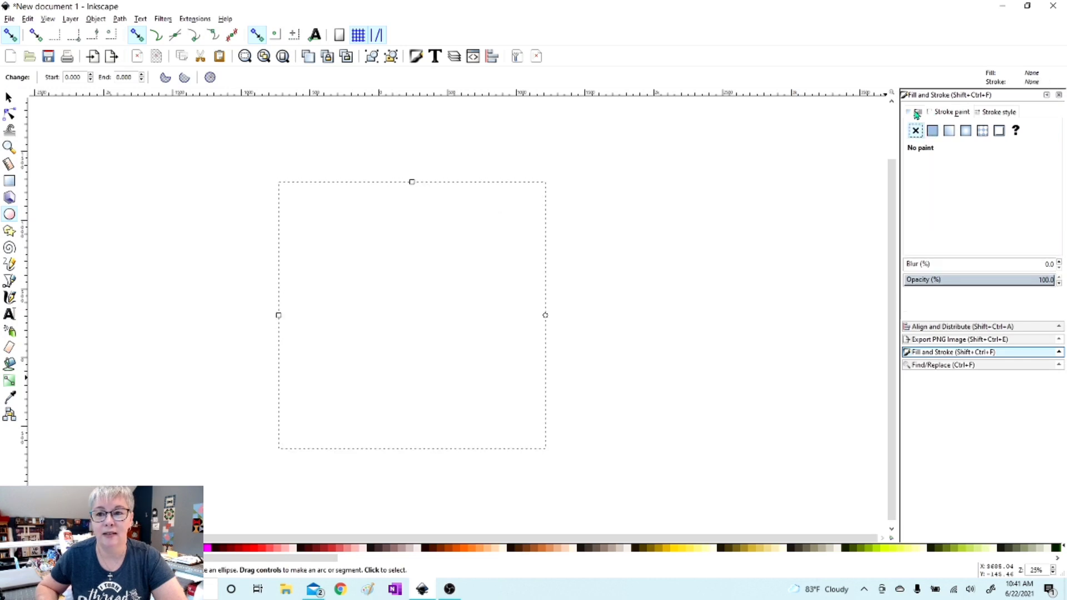
pyautogui.click(908, 114)
pyautogui.click(933, 131)
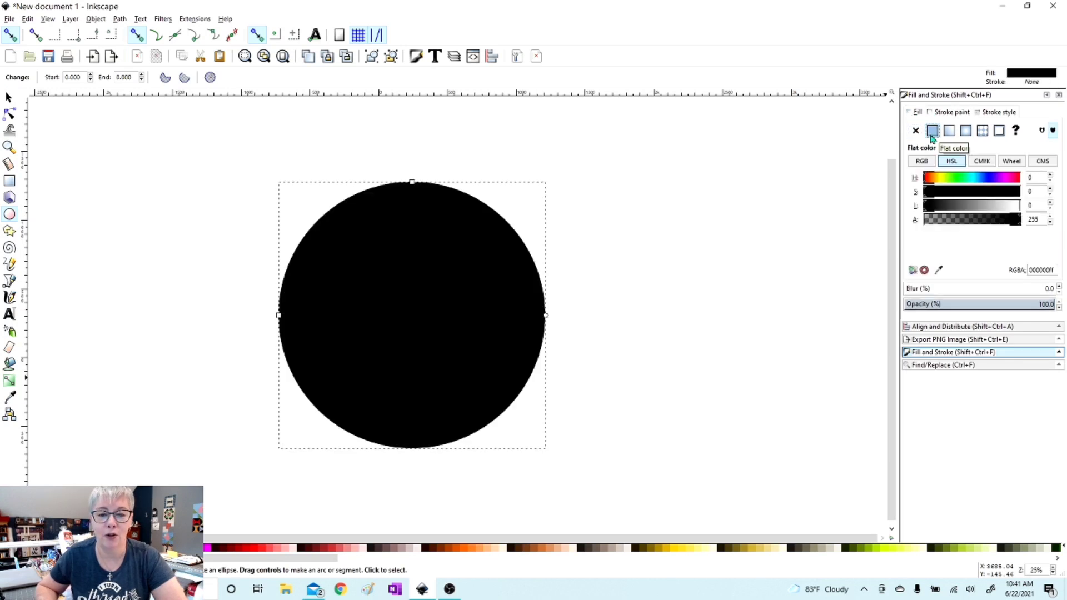
pyautogui.moveTo(278, 557); pyautogui.dragTo(922, 597)
pyautogui.hscroll(3, 634, 548)
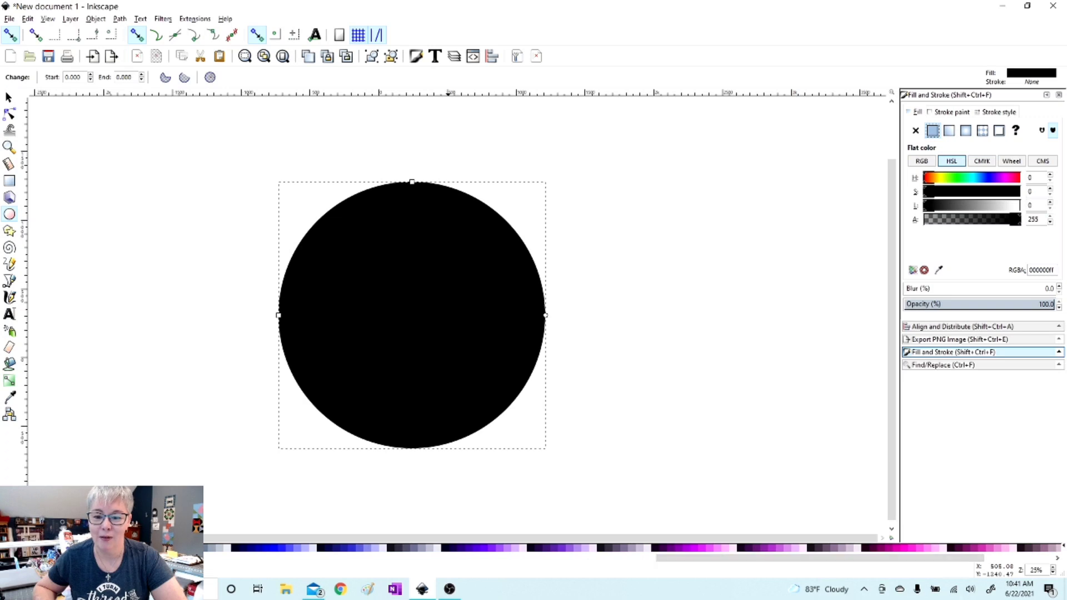
pyautogui.click(572, 550)
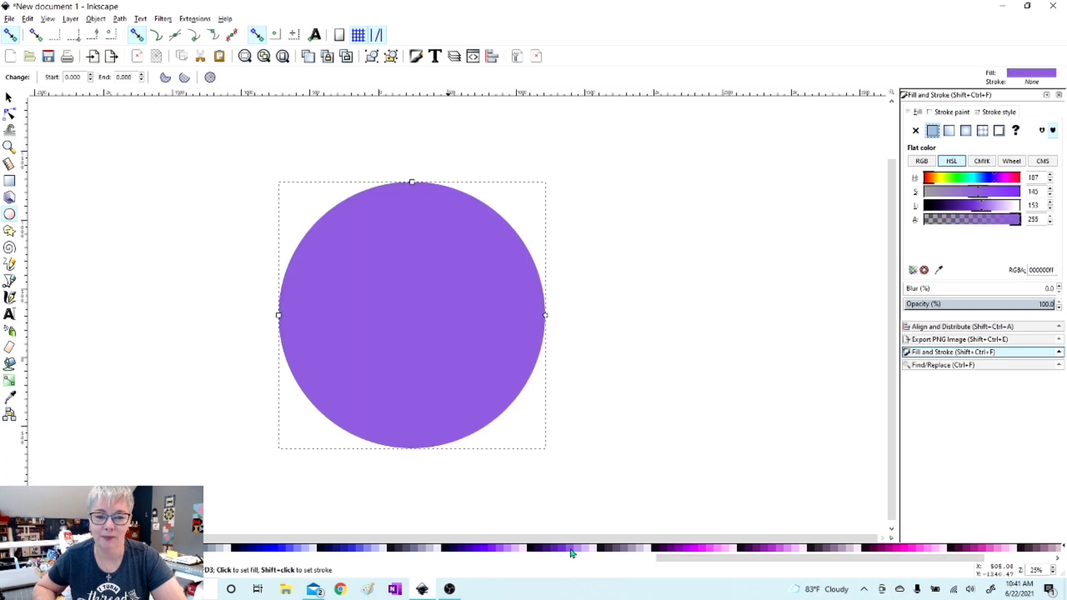
pyautogui.click(9, 99)
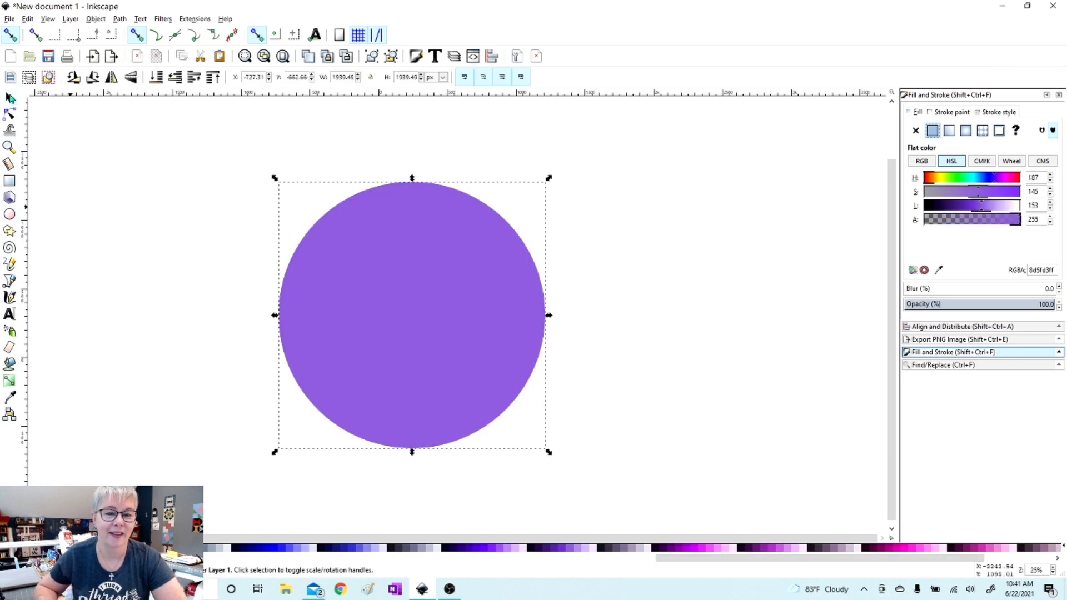
# Scale the purple circle up by dragging its corner handle.
pyautogui.moveTo(550, 178); pyautogui.dragTo(672, 112)
pyautogui.click(153, 271)
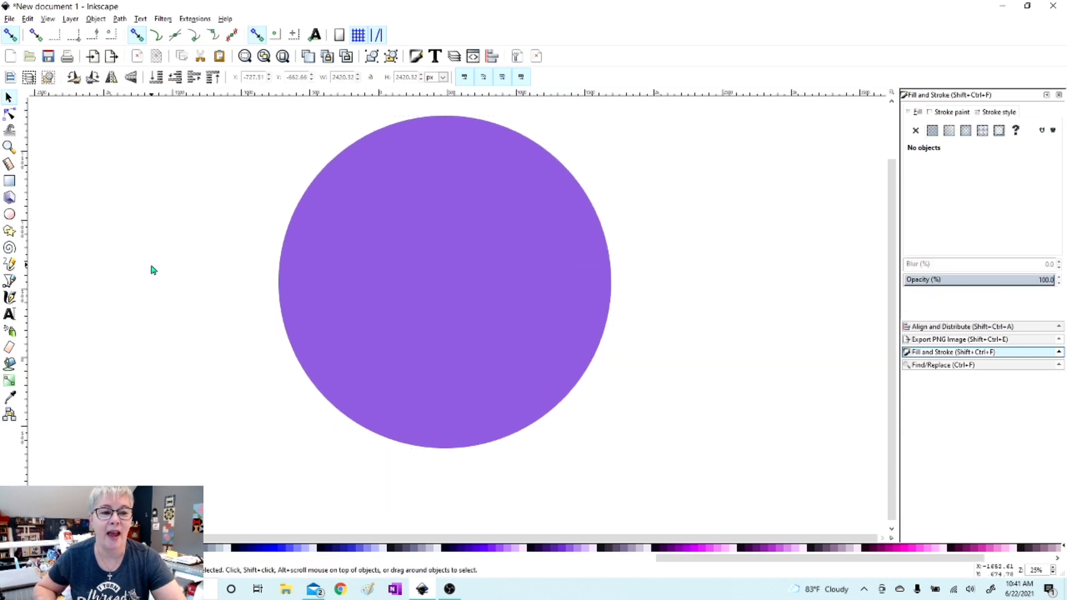
pyautogui.click(9, 315)
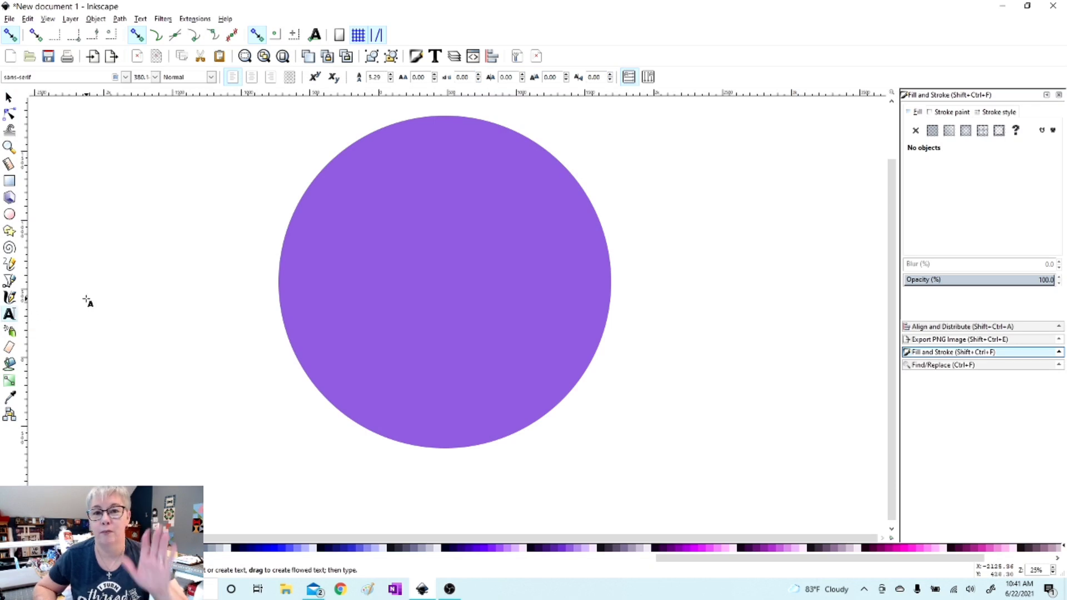
pyautogui.click(9, 97)
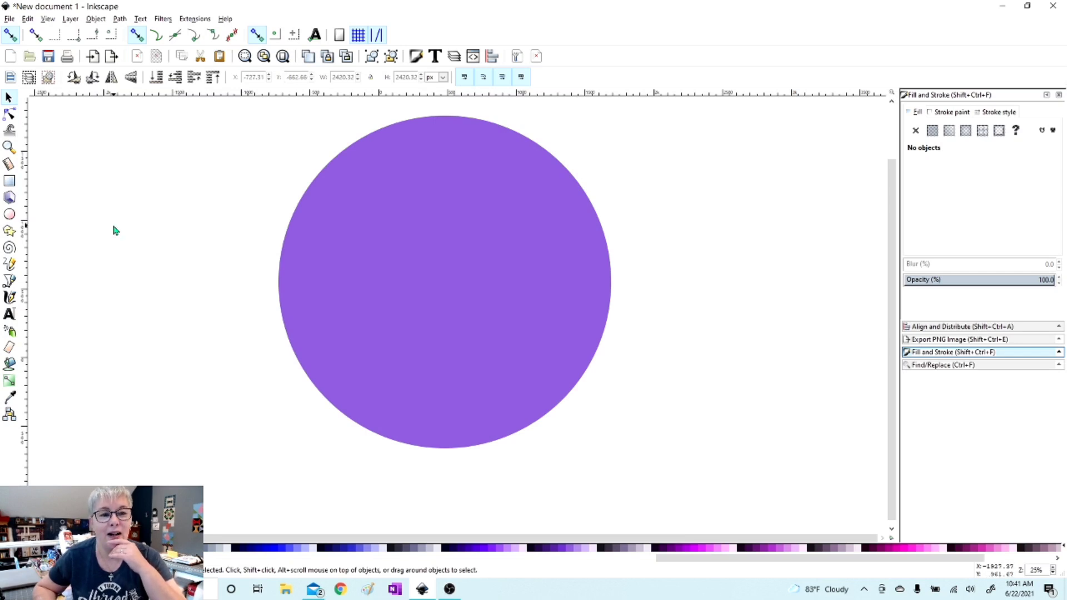
pyautogui.scroll(1, 116, 231)
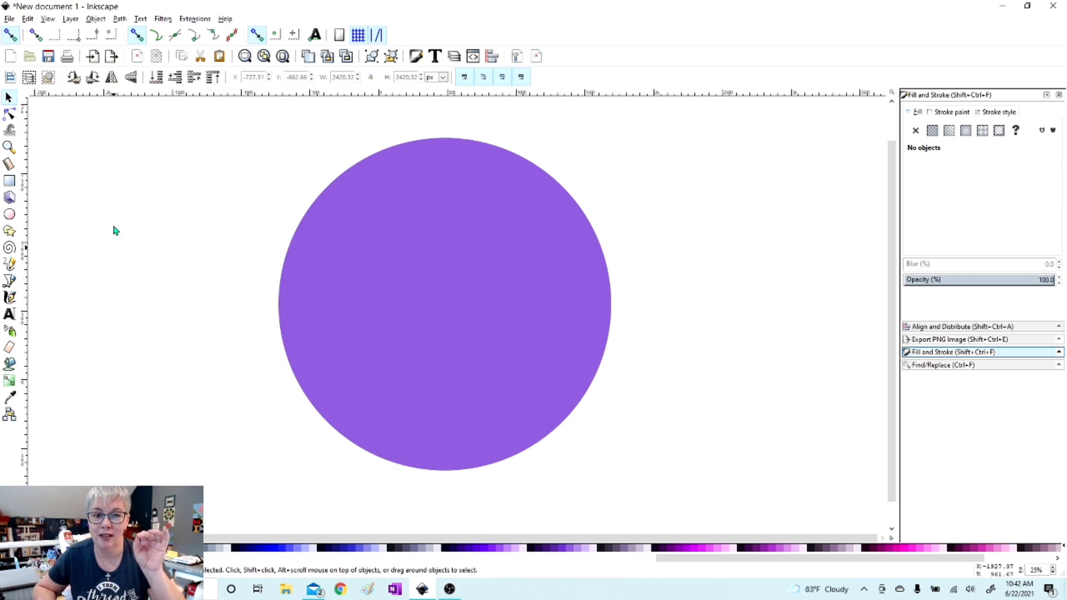
# Convert the purple circle to a path with Path > Object to Path.
pyautogui.click(372, 264)
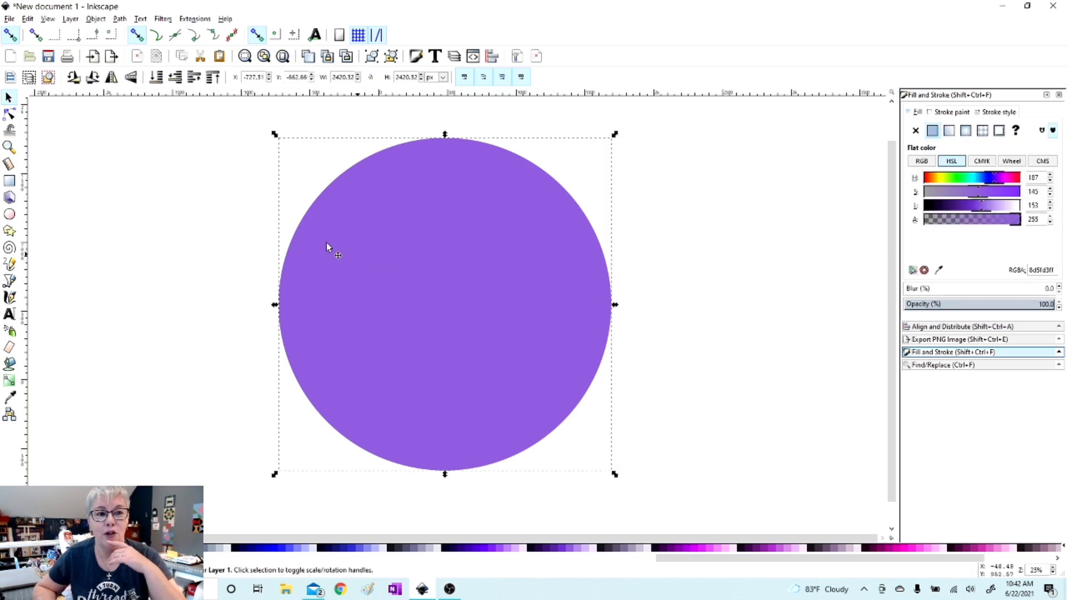
pyautogui.click(8, 115)
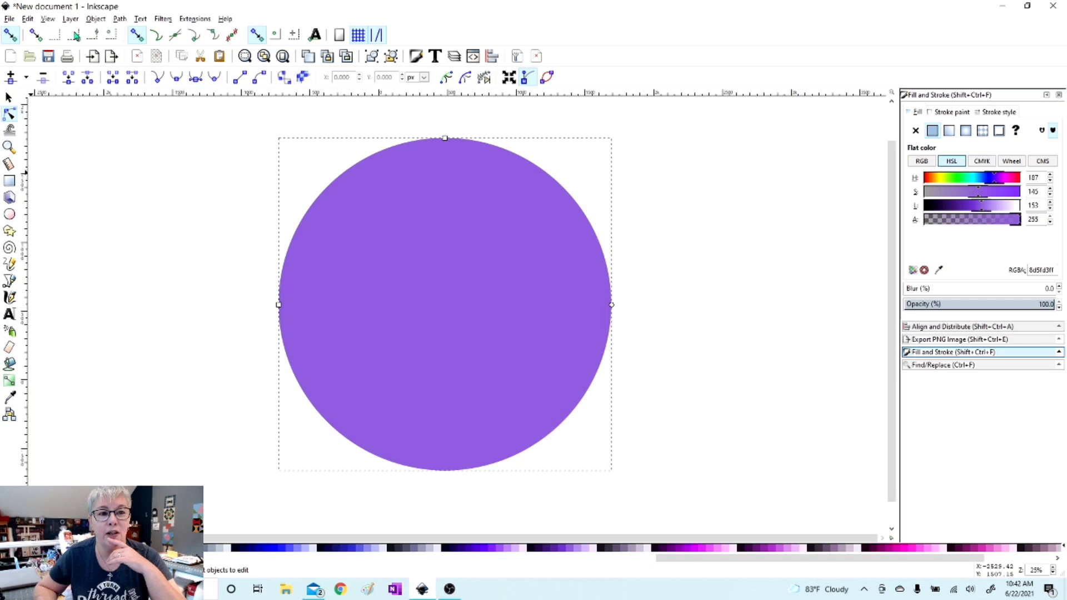
pyautogui.click(120, 19)
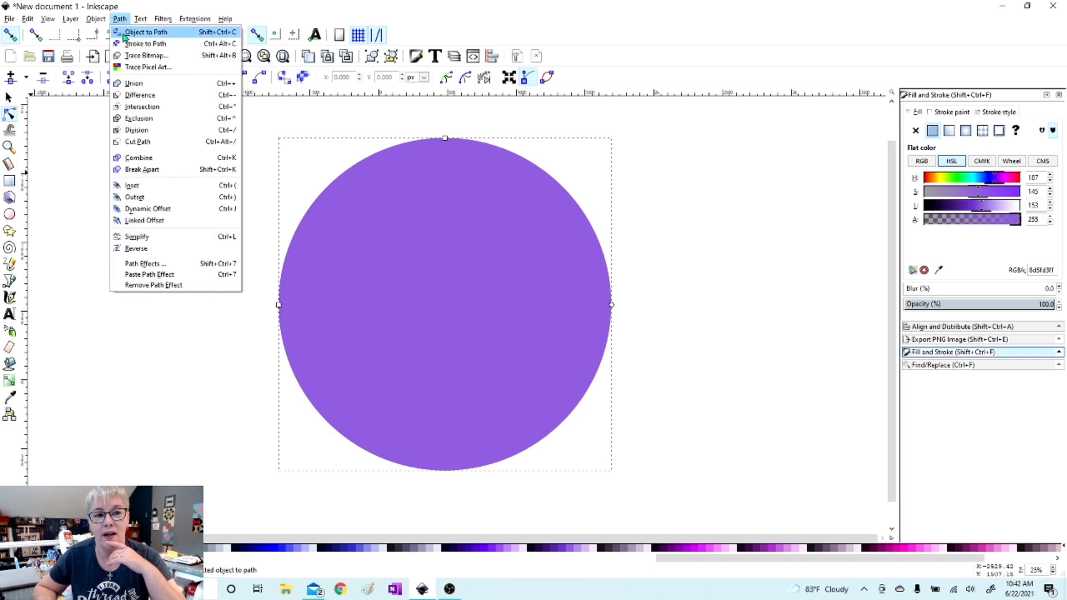
pyautogui.click(124, 33)
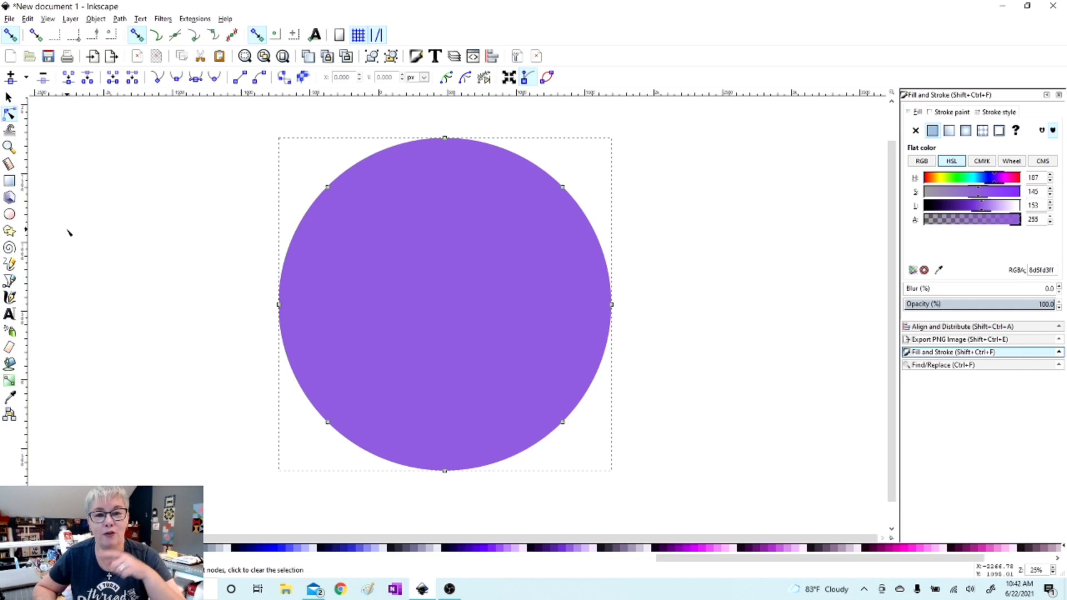
pyautogui.click(9, 98)
pyautogui.click(172, 273)
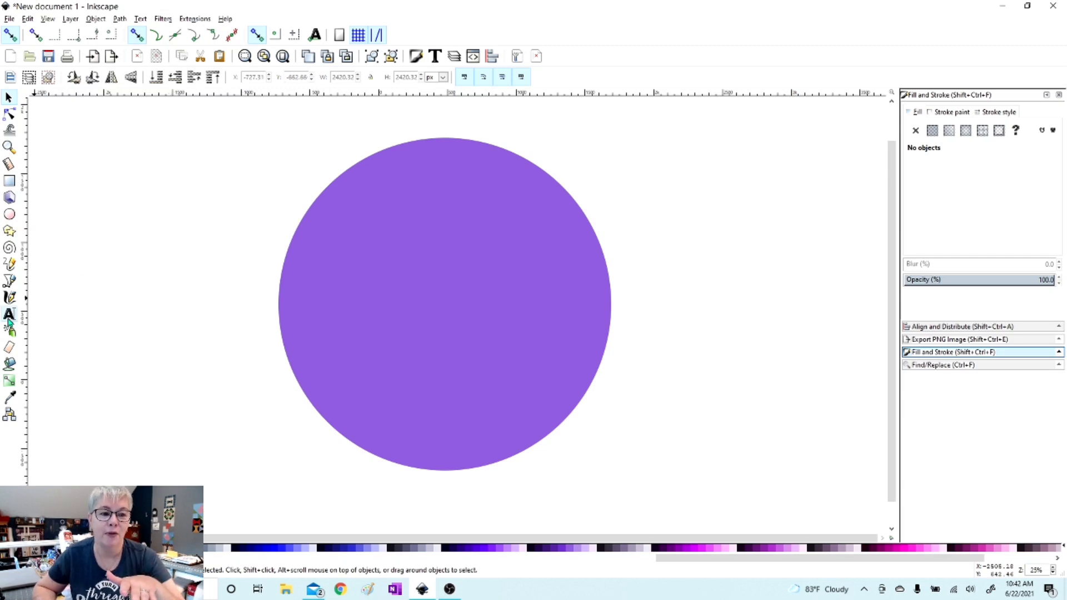
# Add the text 'hello There', scale it up and place it on the circle's upper middle.
pyautogui.click(10, 314)
pyautogui.click(174, 277)
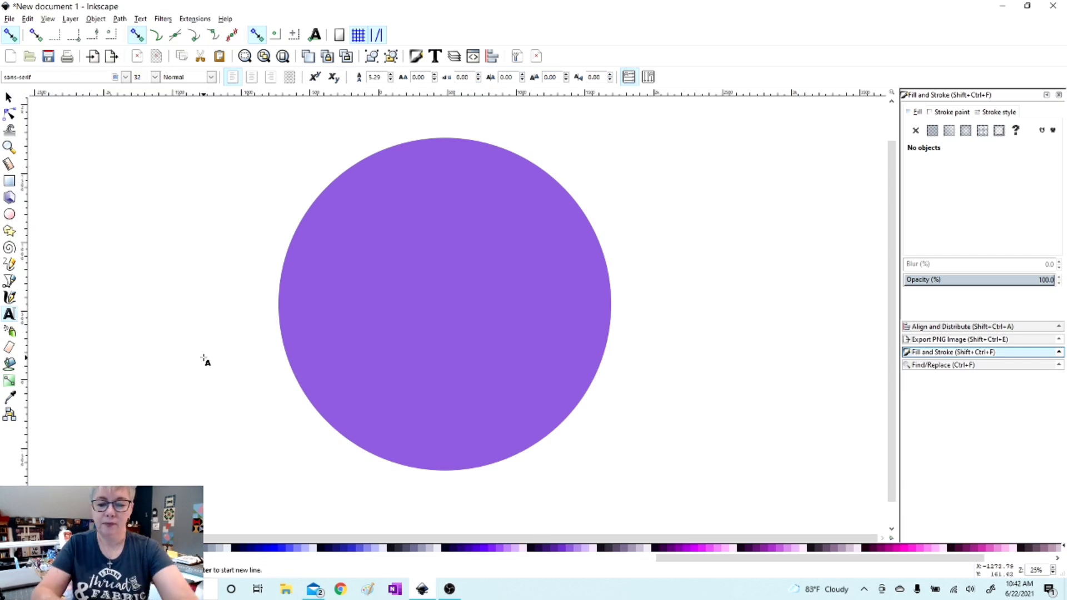
pyautogui.write('hello')
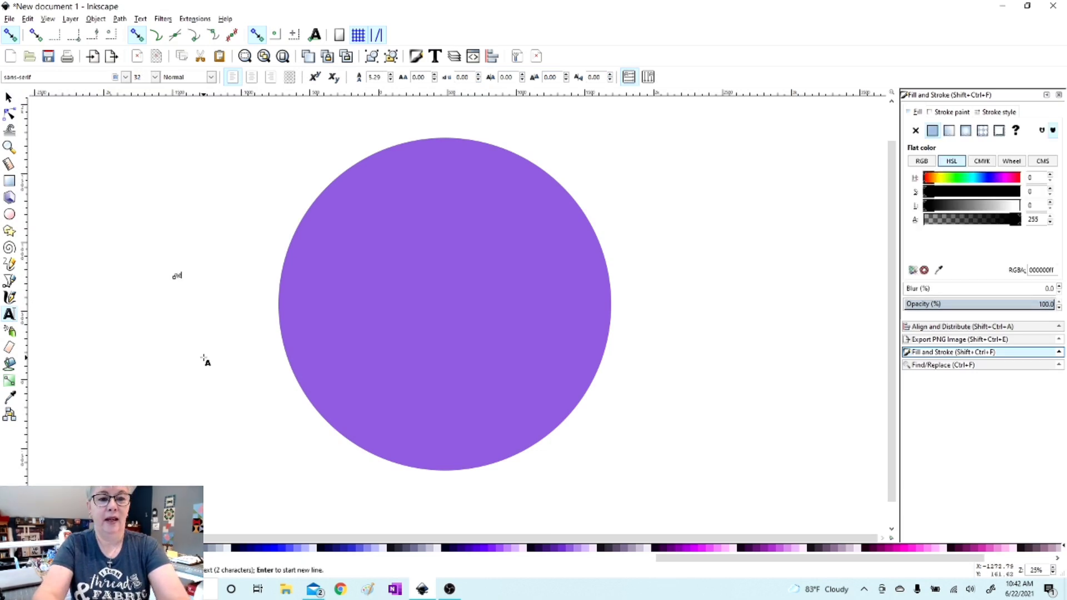
pyautogui.write(' There')
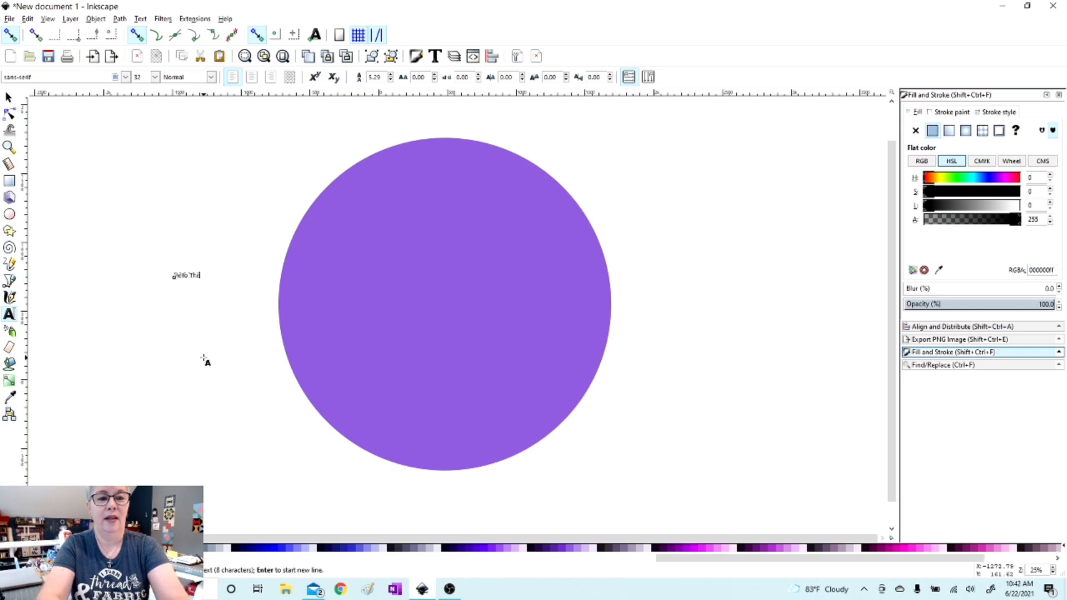
pyautogui.click(8, 99)
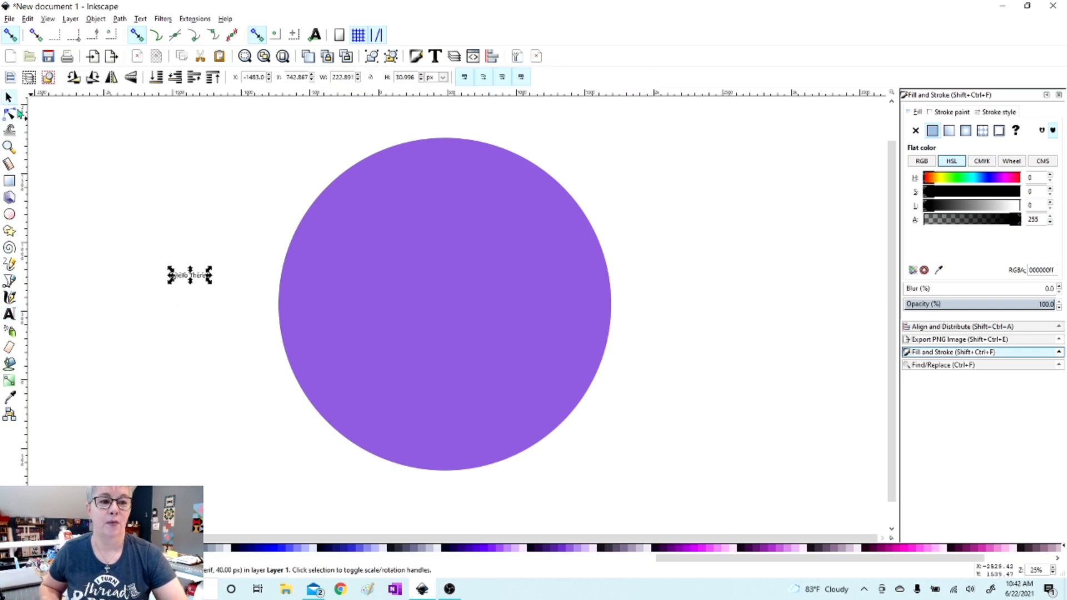
pyautogui.moveTo(209, 284); pyautogui.dragTo(409, 433)
pyautogui.moveTo(352, 297); pyautogui.dragTo(608, 348)
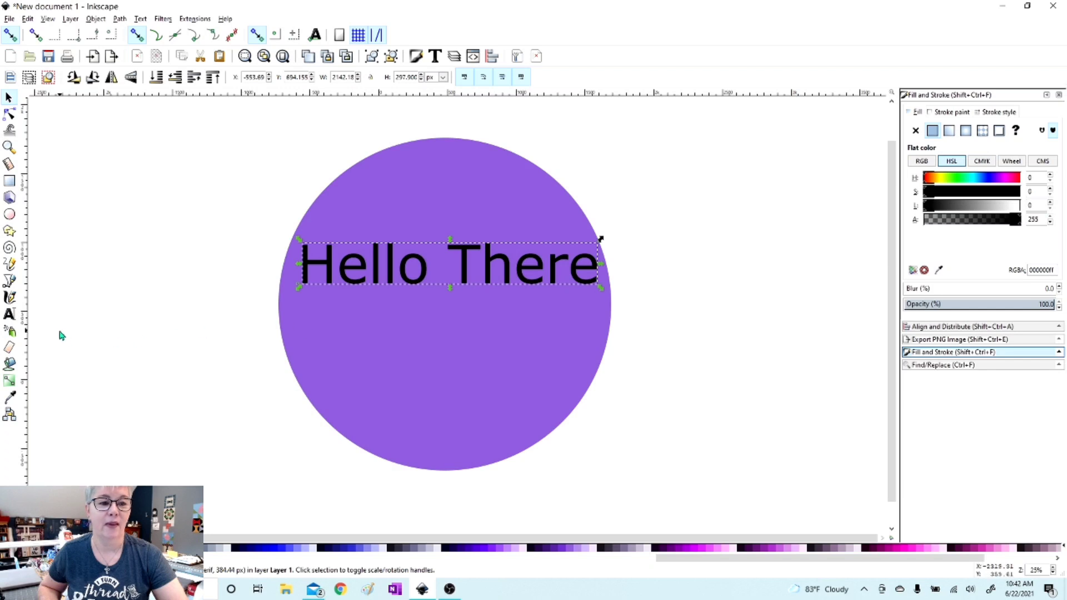
# Break the text into two centred lines, Hello above There, with tightened line spacing.
pyautogui.click(9, 315)
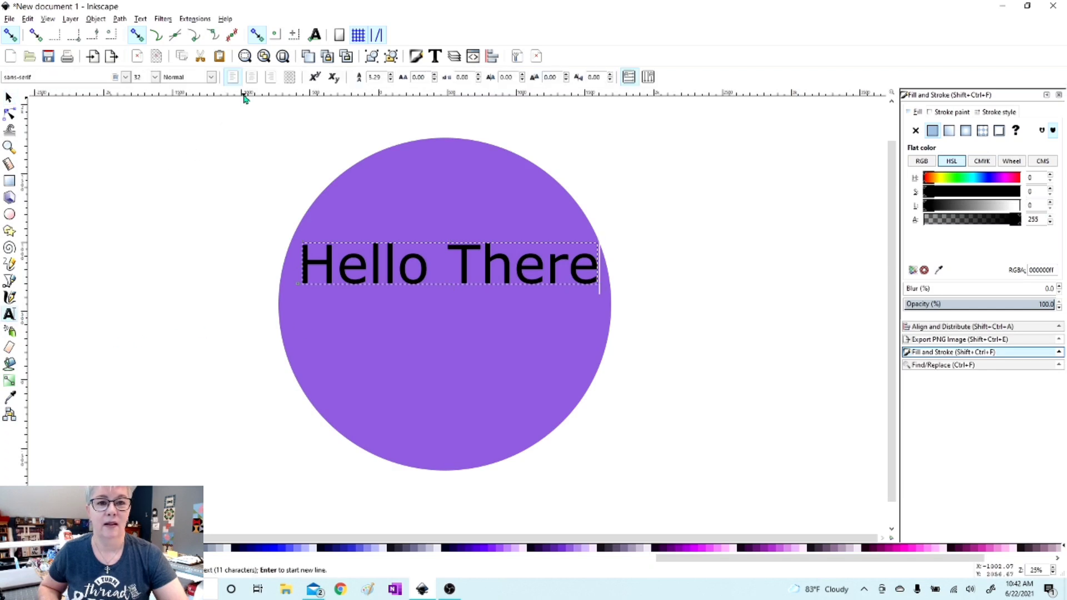
pyautogui.click(430, 272)
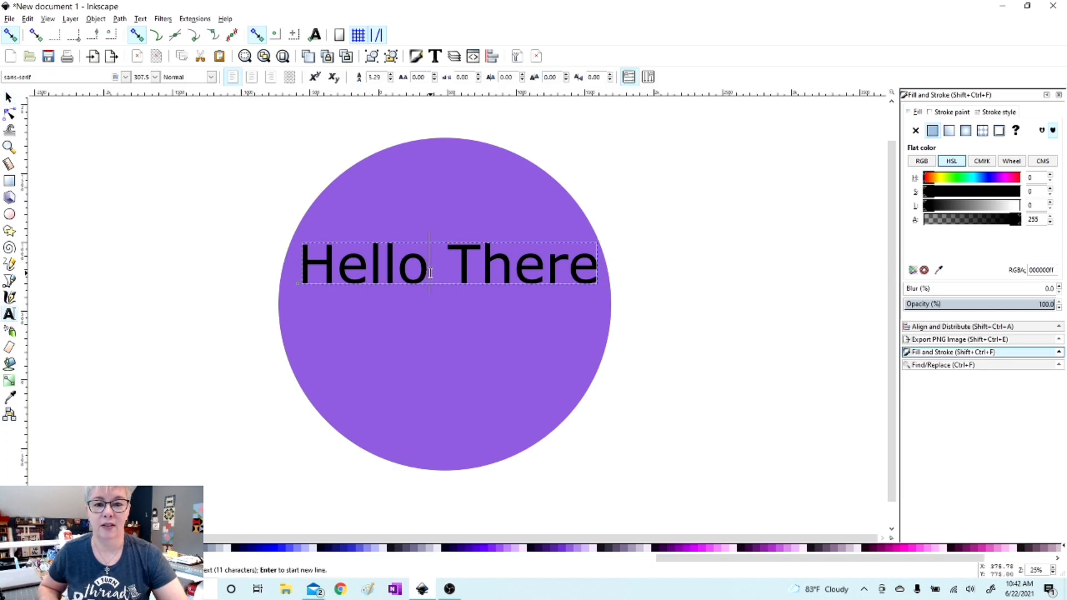
pyautogui.press('Return')
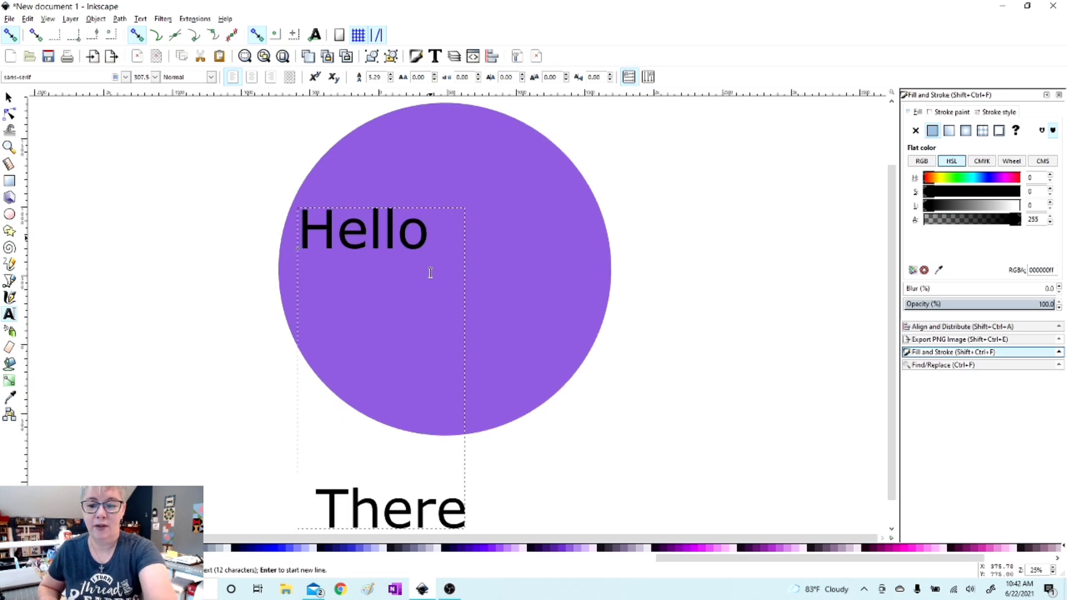
pyautogui.press('Delete')
pyautogui.click(253, 77)
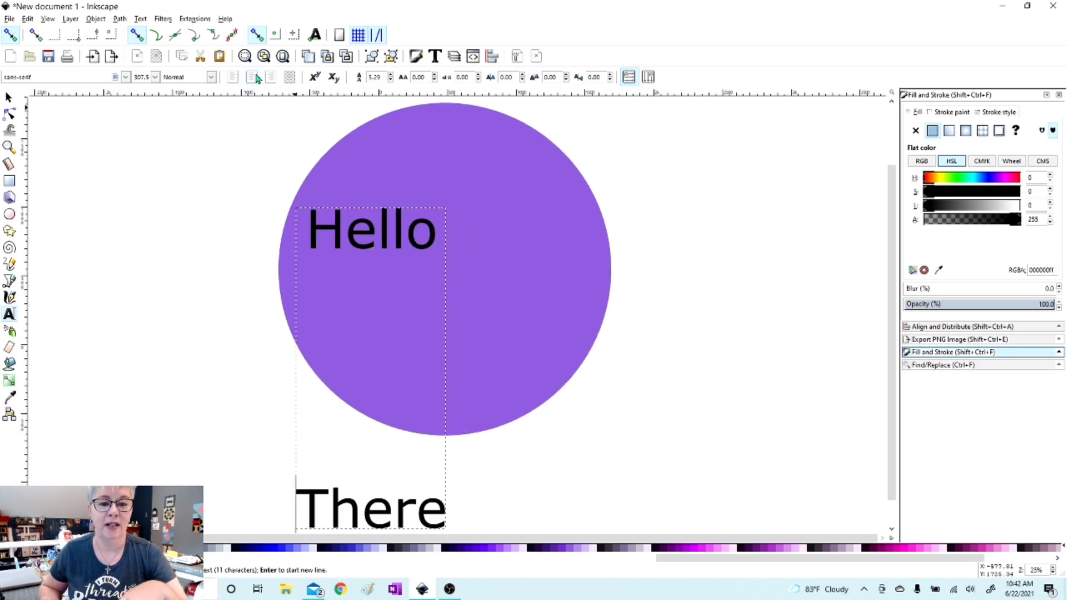
pyautogui.click(391, 80)
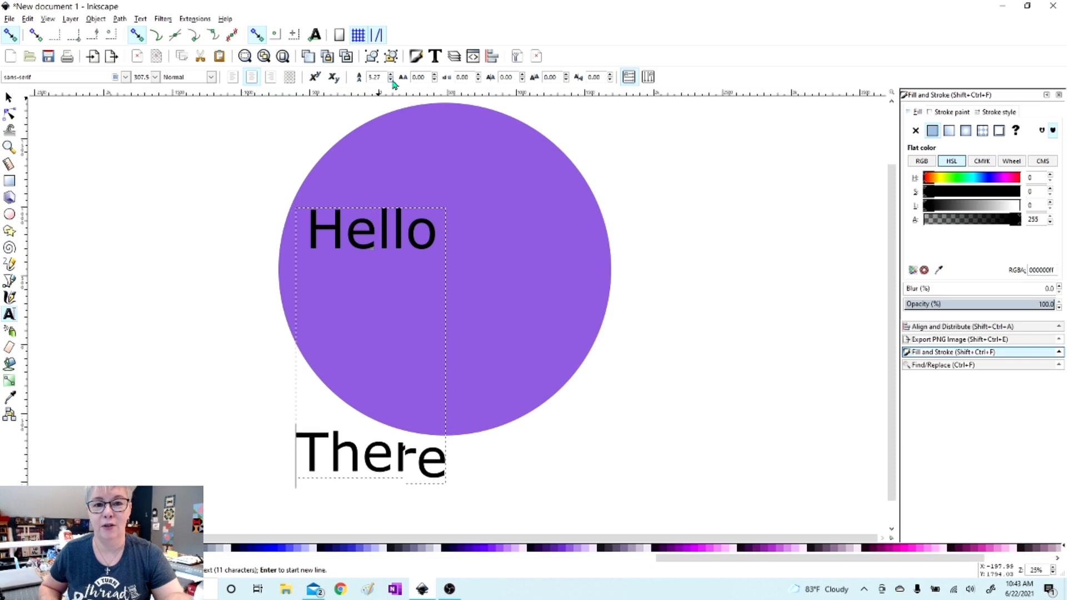
pyautogui.click(391, 80)
pyautogui.click(392, 80)
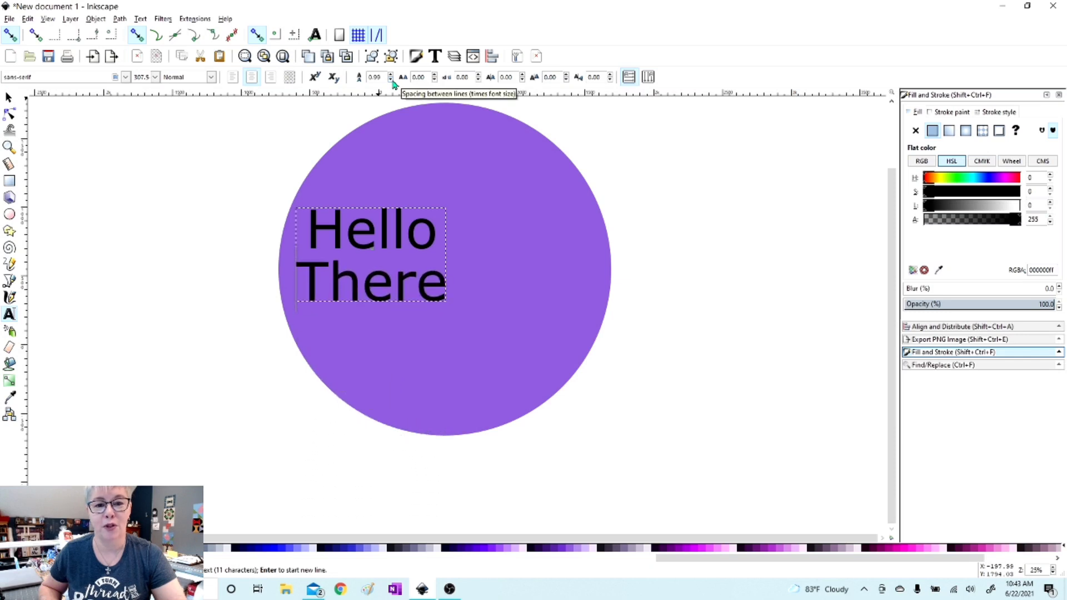
# Enlarge the Hello There text further and nudge it into position.
pyautogui.click(9, 98)
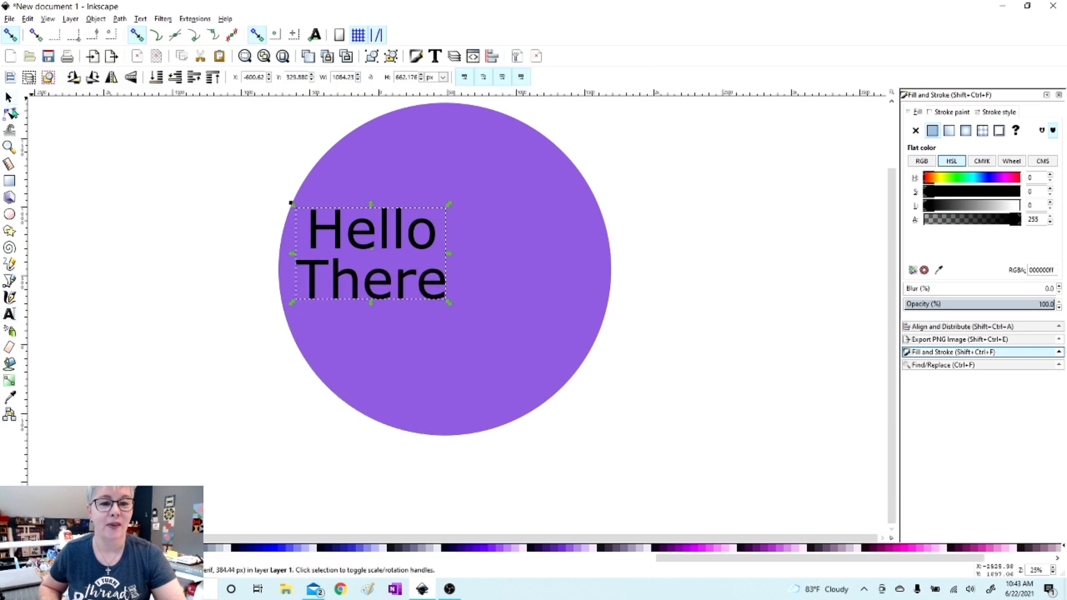
pyautogui.moveTo(450, 303); pyautogui.dragTo(553, 405)
pyautogui.moveTo(445, 334); pyautogui.dragTo(457, 311)
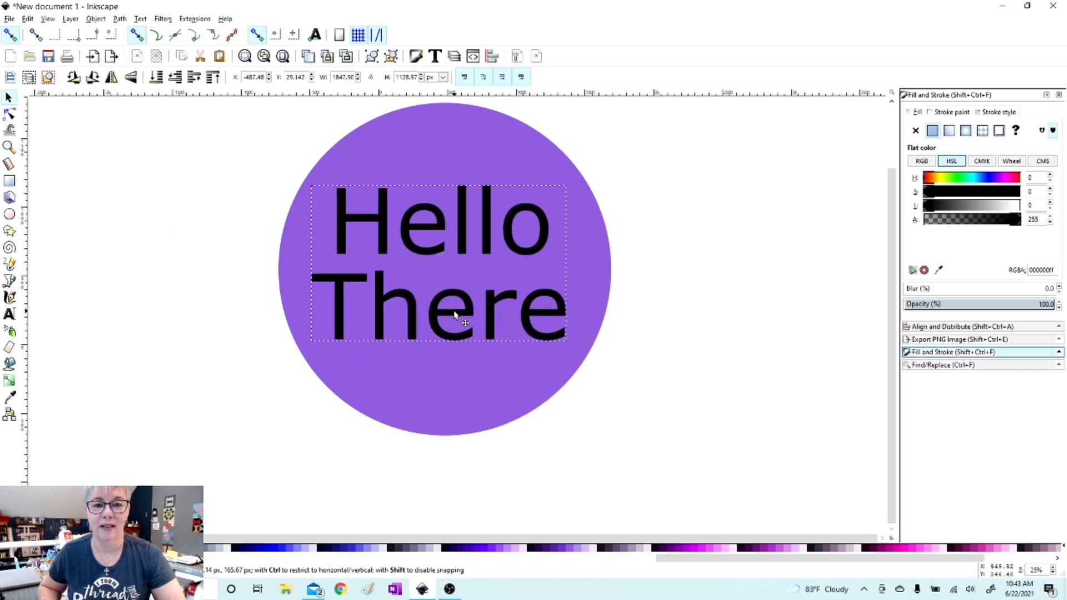
# Centre the Hello There text on the circle horizontally and vertically using Align and Distribute.
pyautogui.keyDown('shift'); pyautogui.click(461, 147); pyautogui.keyUp('shift')
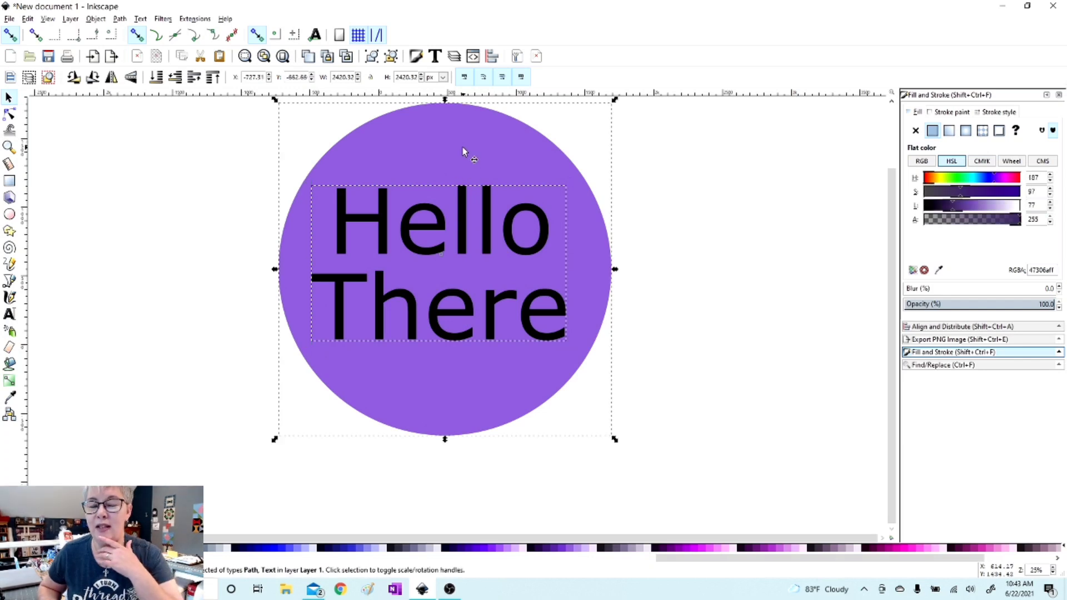
pyautogui.click(934, 327)
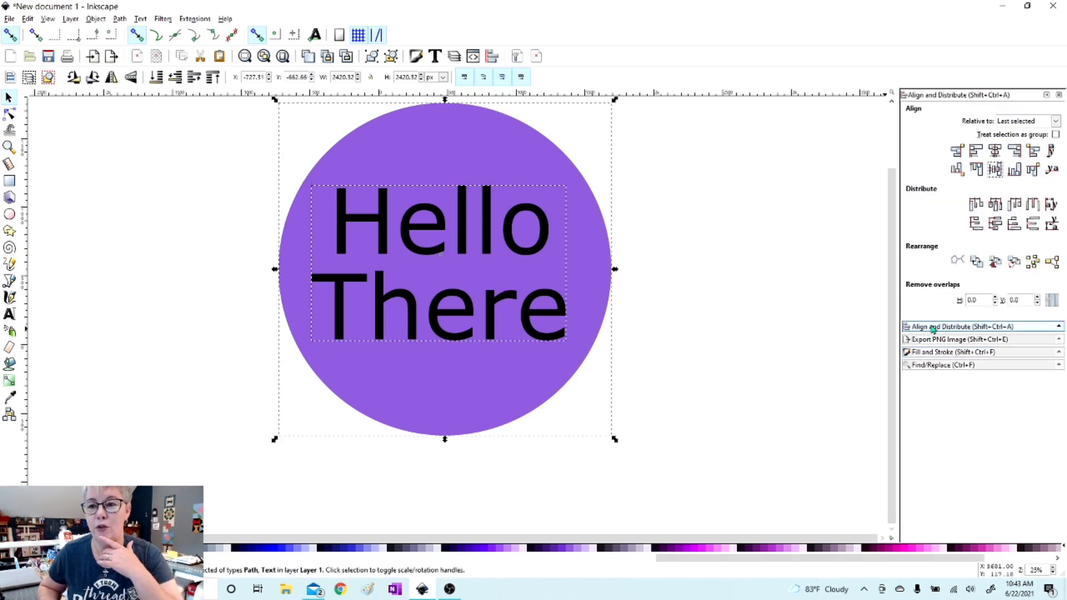
pyautogui.click(996, 152)
pyautogui.click(996, 169)
pyautogui.click(678, 340)
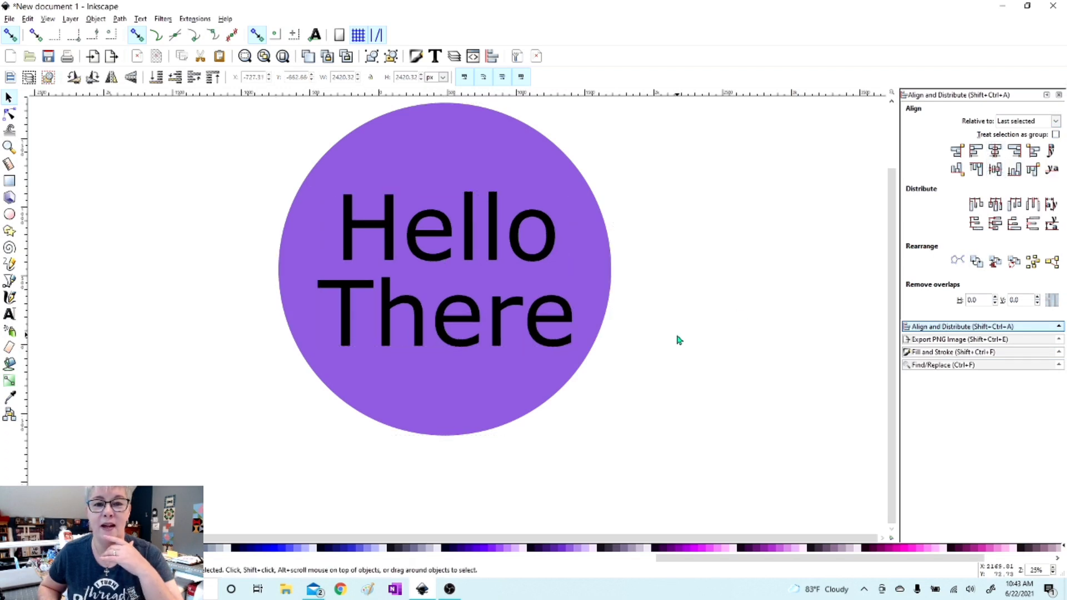
# Zoom to fit the circle in view, then select the Hello There text.
pyautogui.click(603, 253)
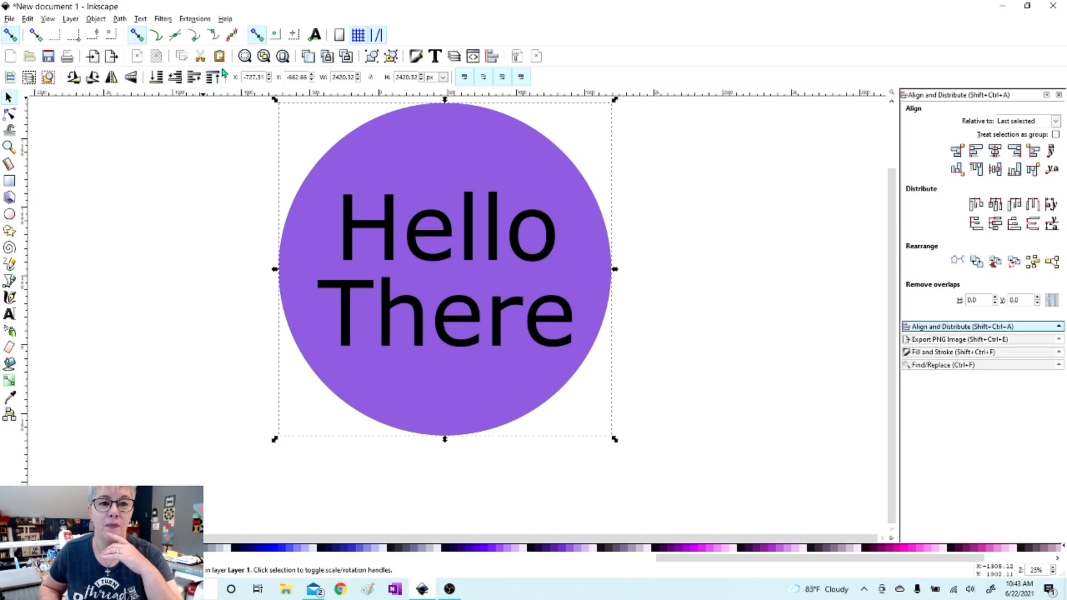
pyautogui.click(244, 56)
pyautogui.click(135, 195)
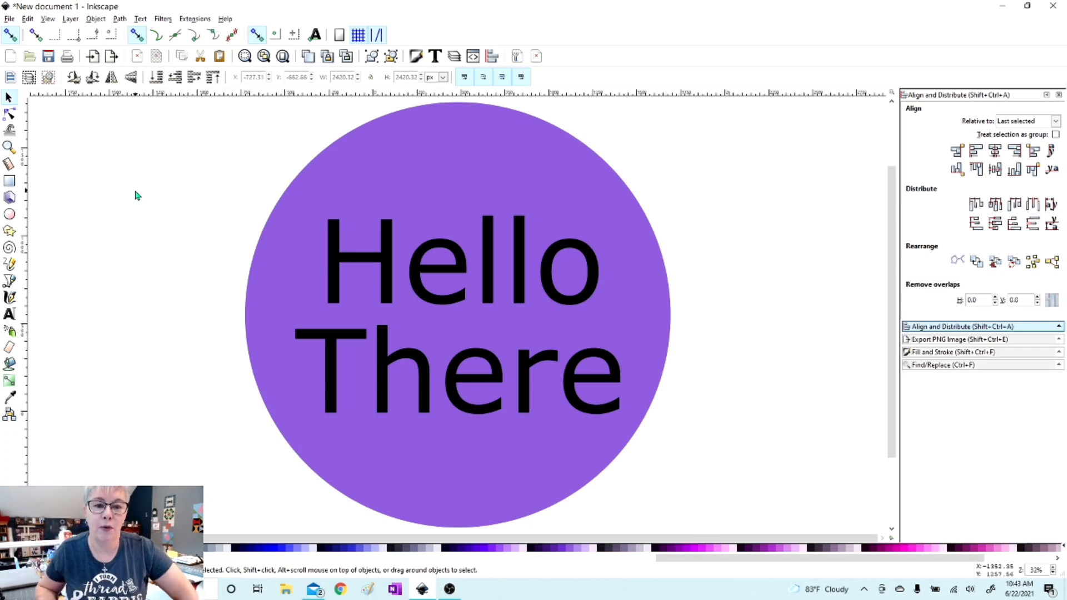
pyautogui.click(350, 259)
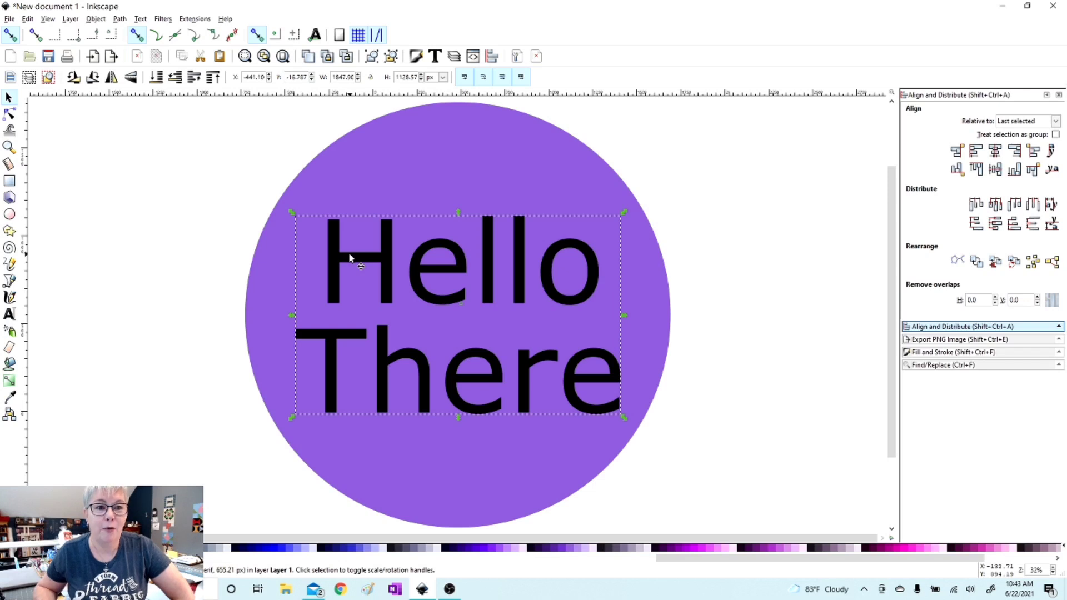
pyautogui.click(120, 20)
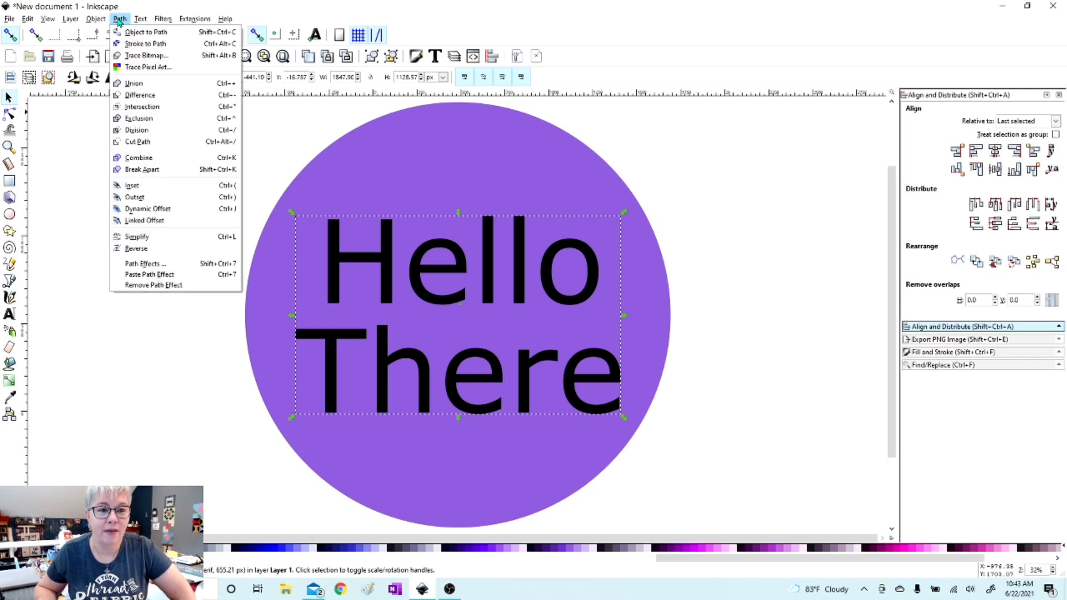
pyautogui.click(132, 220)
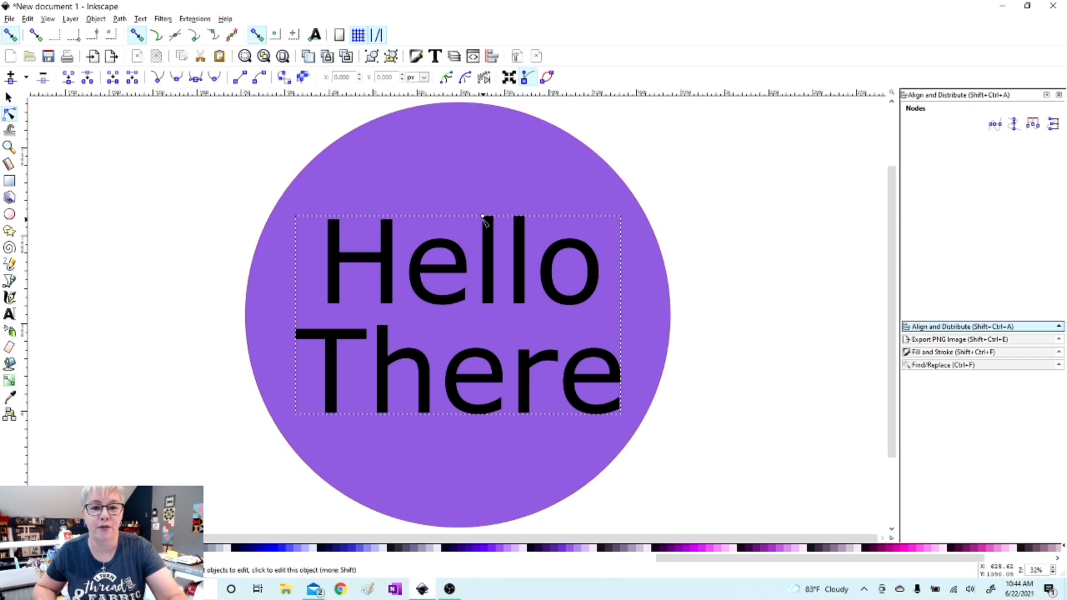
pyautogui.scroll(3, 483, 221)
pyautogui.scroll(2, 484, 221)
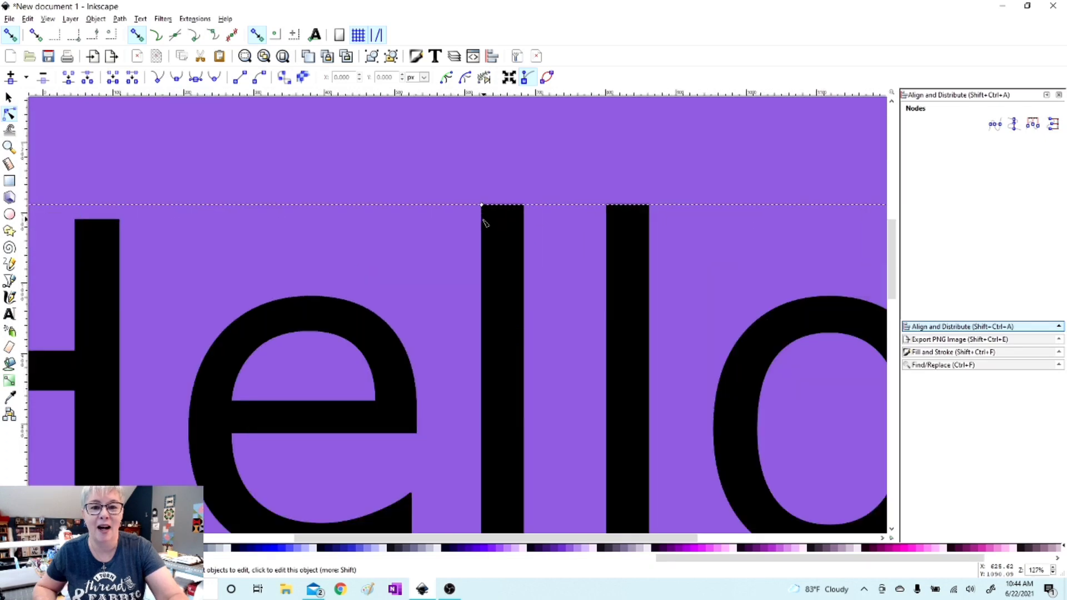
pyautogui.scroll(-4, 486, 223)
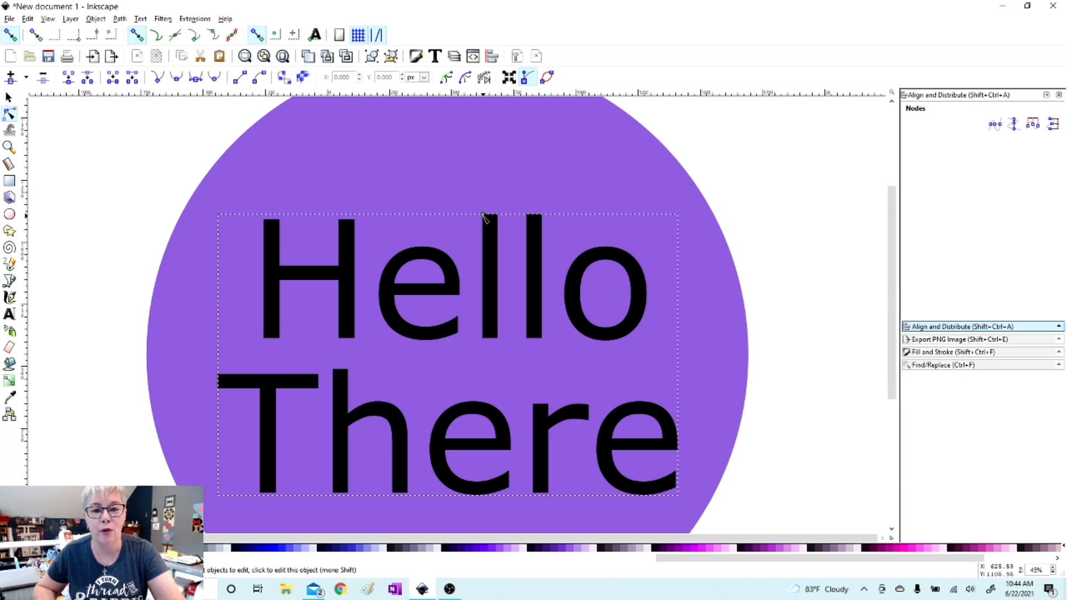
pyautogui.moveTo(484, 216); pyautogui.dragTo(492, 206)
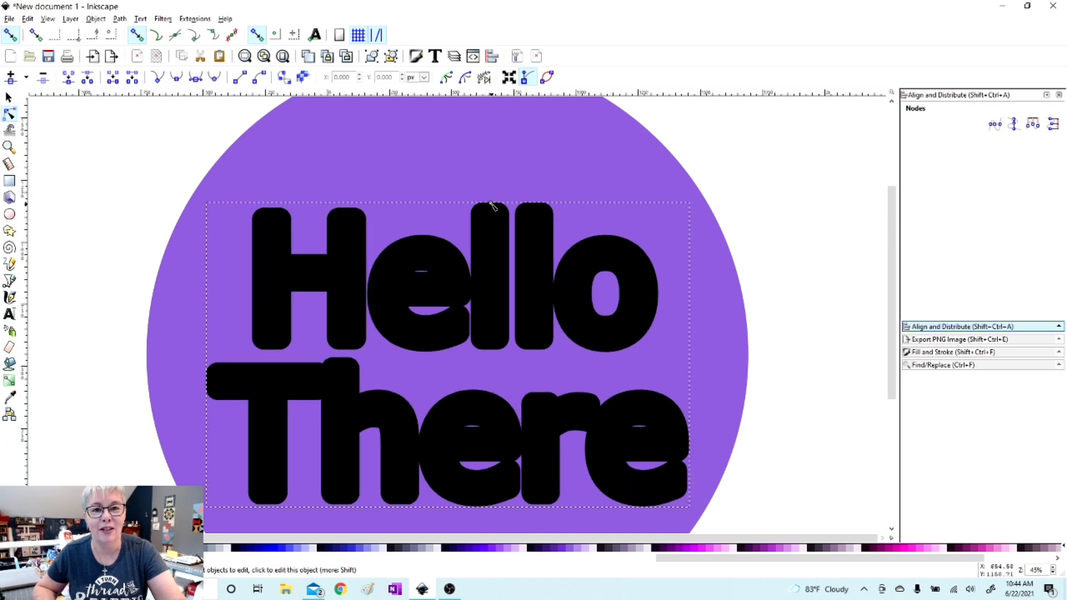
pyautogui.hotkey('ctrl', 'z')
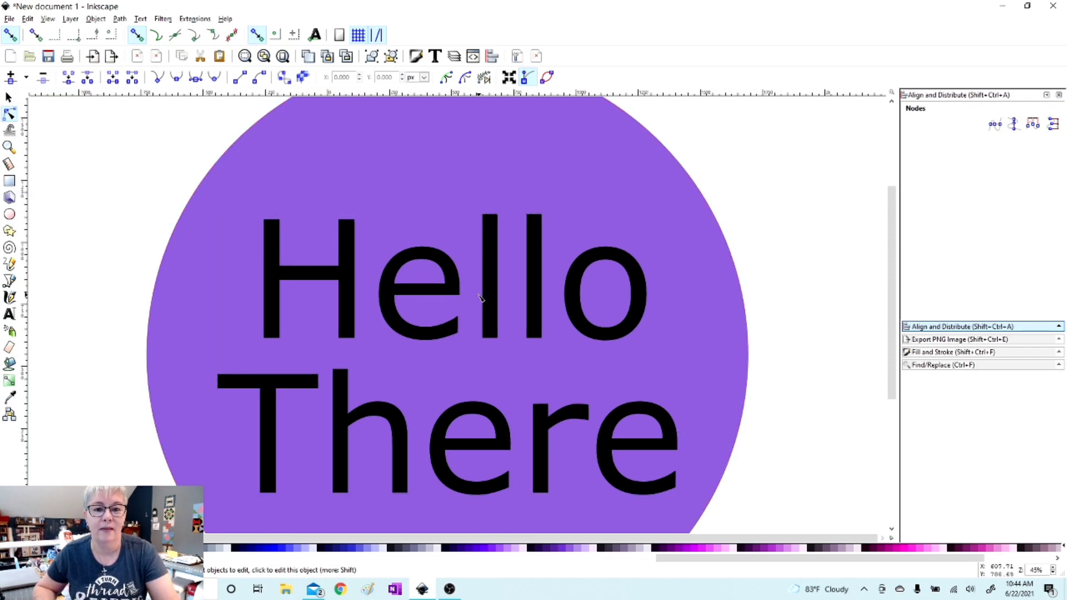
# Create a linked offset of the Hello There text and expand it slightly beyond the letters.
pyautogui.click(120, 18)
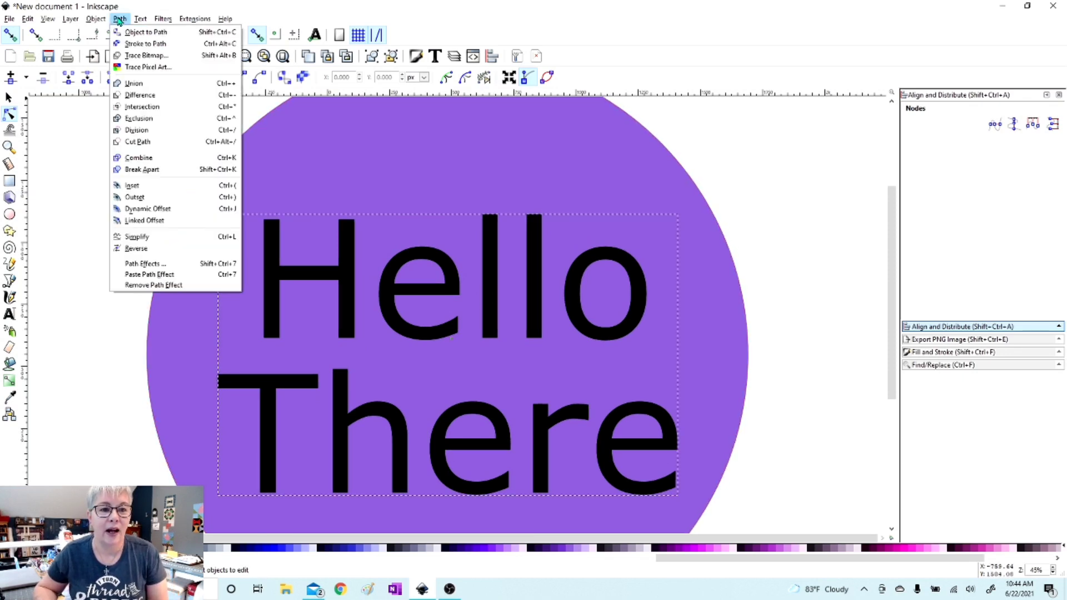
pyautogui.click(129, 221)
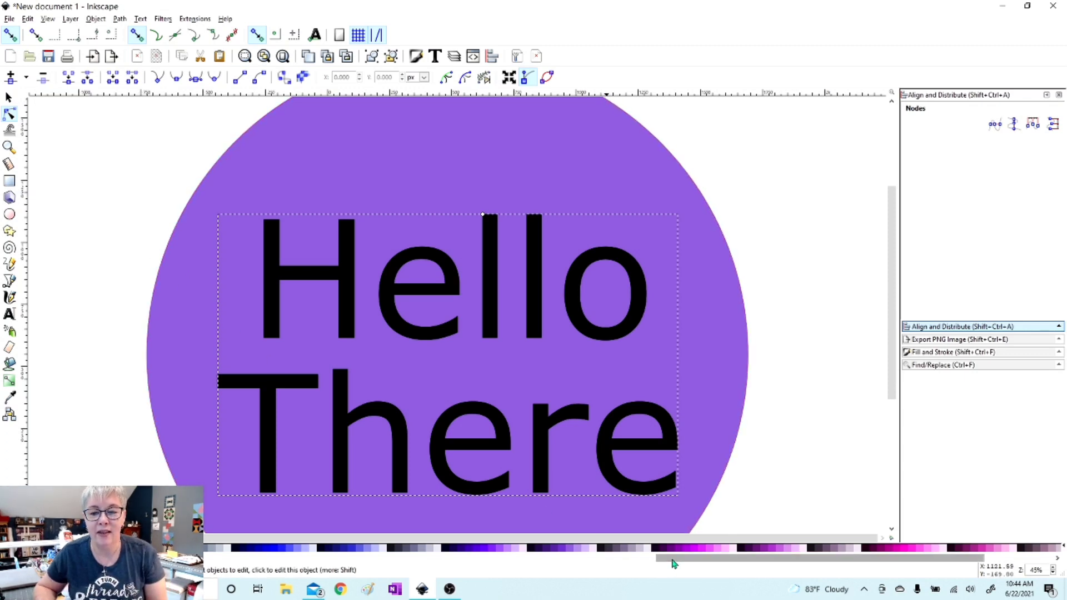
pyautogui.moveTo(668, 559); pyautogui.dragTo(364, 588)
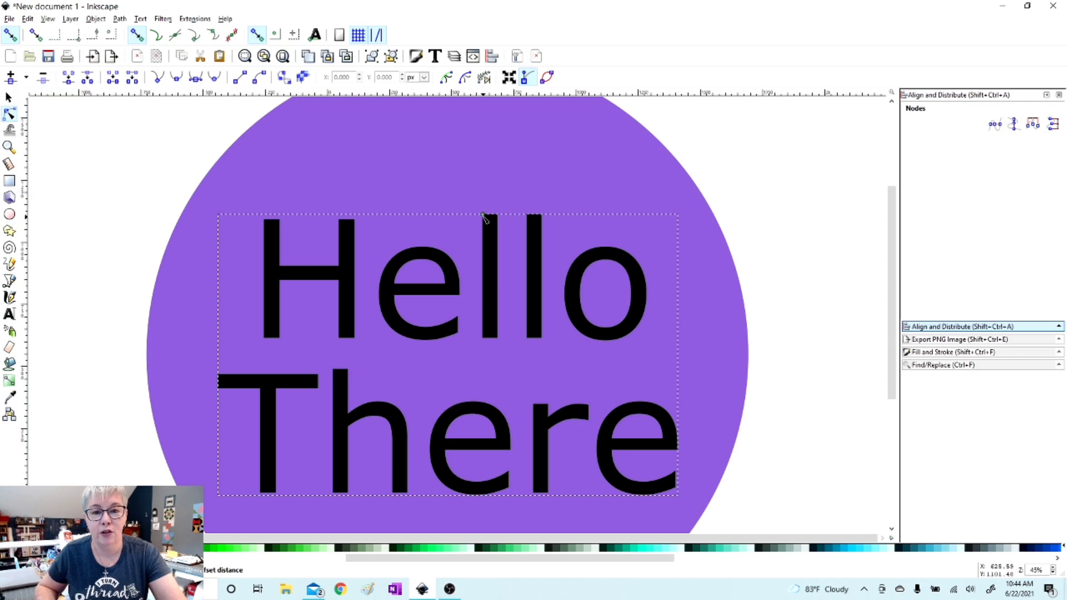
pyautogui.moveTo(483, 217); pyautogui.dragTo(493, 213)
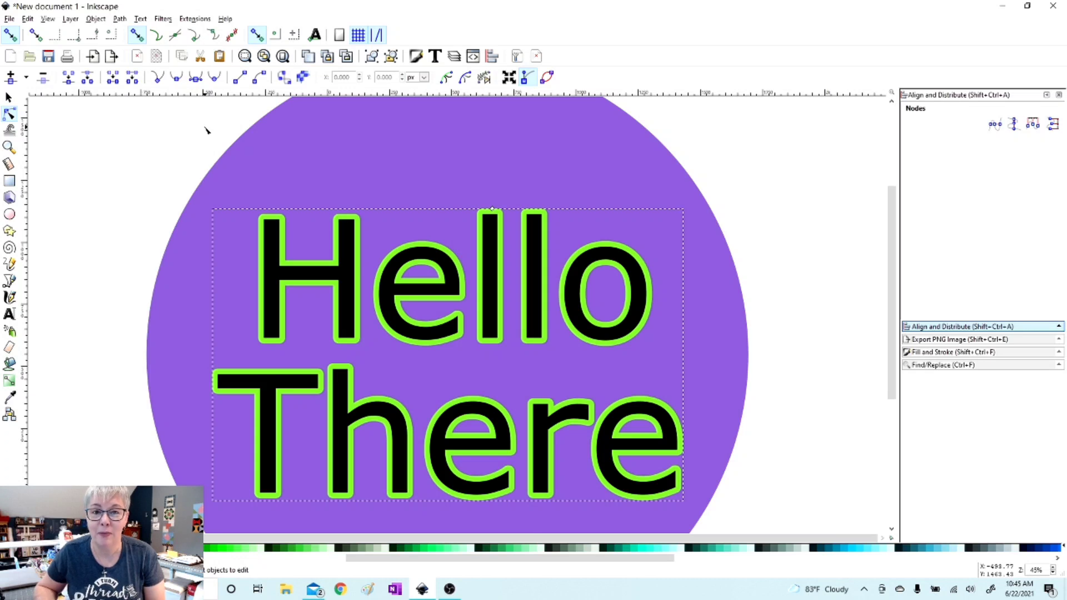
# Convert the linked offset to a path and cut it out of the purple circle.
pyautogui.click(120, 19)
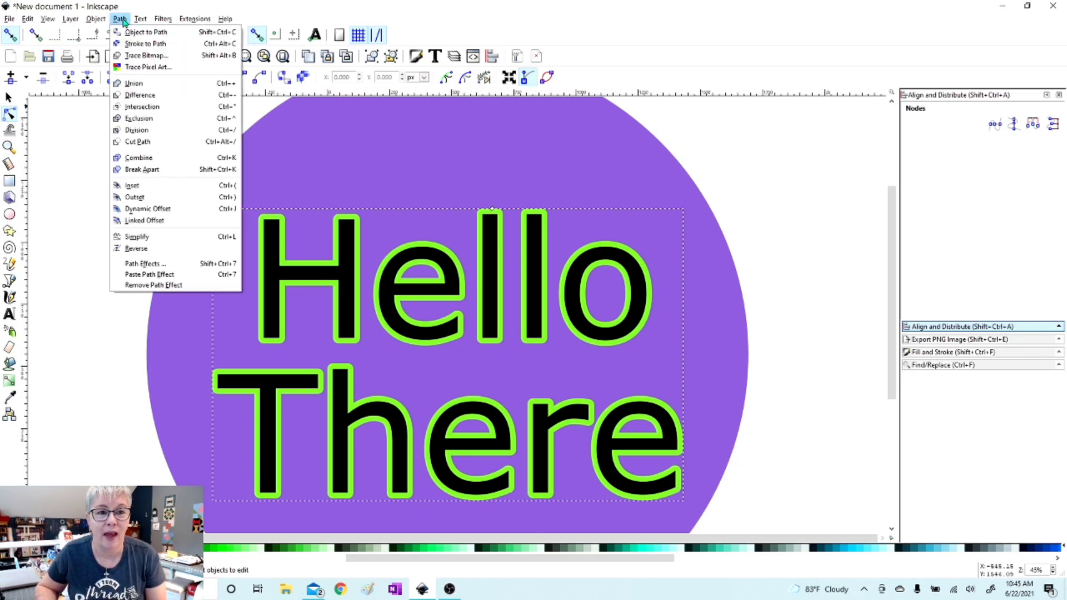
pyautogui.click(131, 33)
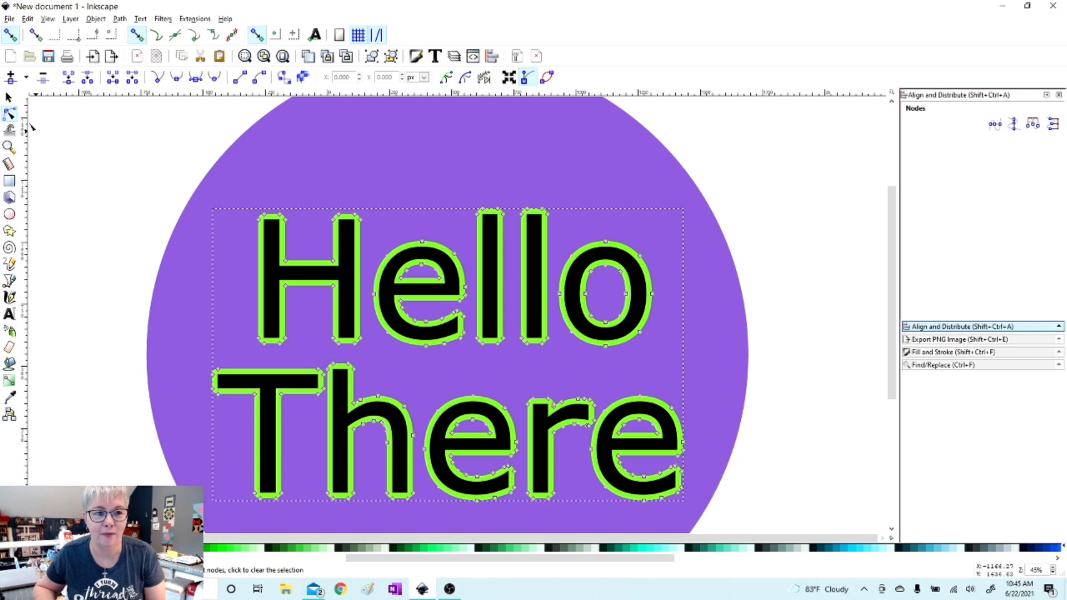
pyautogui.click(8, 99)
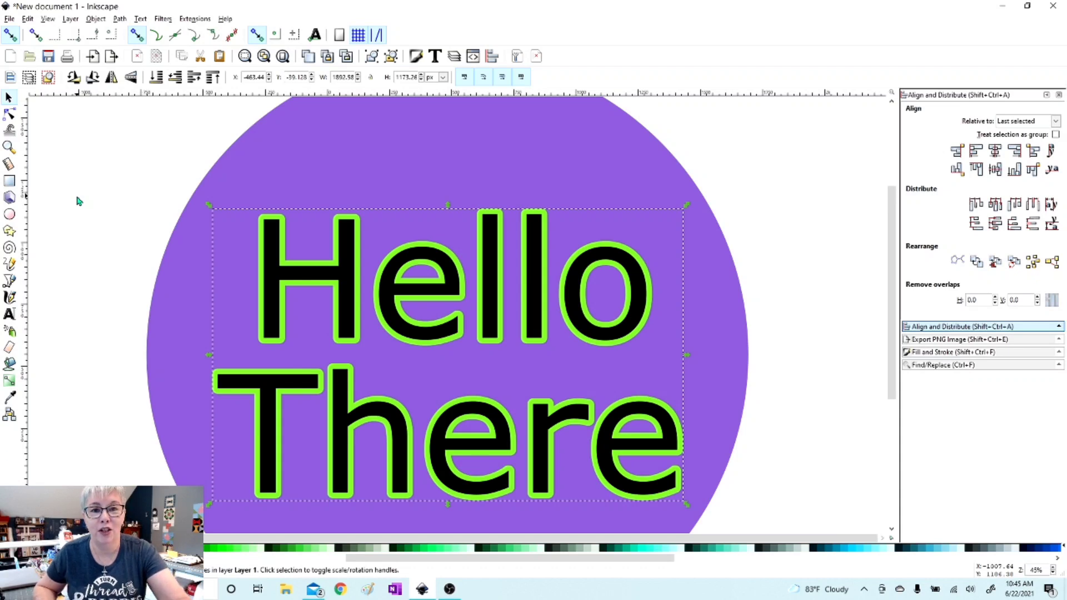
pyautogui.keyDown('shift'); pyautogui.click(371, 166); pyautogui.keyUp('shift')
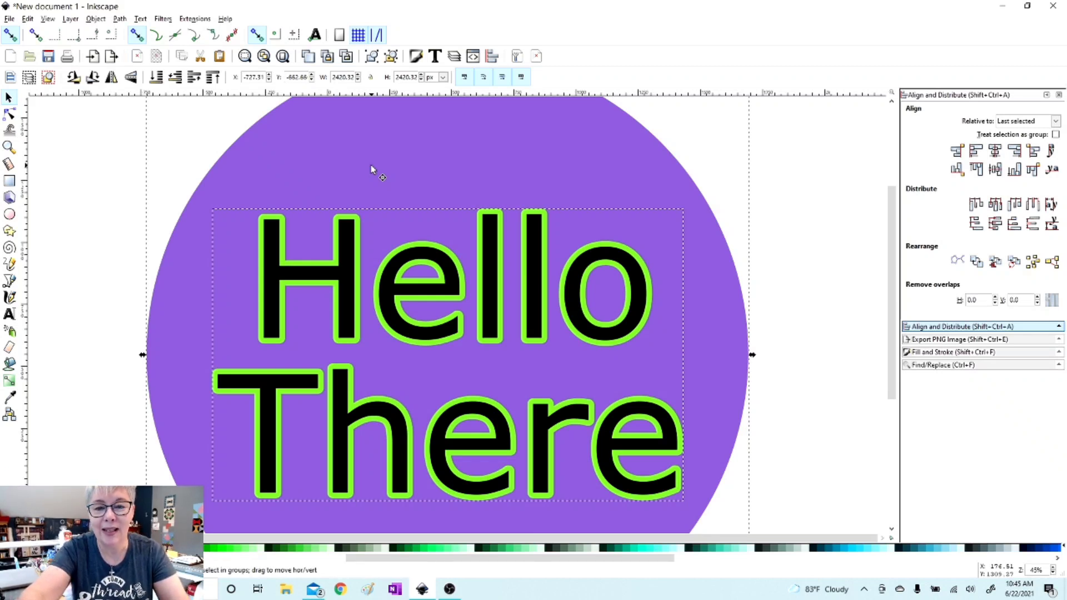
pyautogui.hotkey('ctrl', 'z')
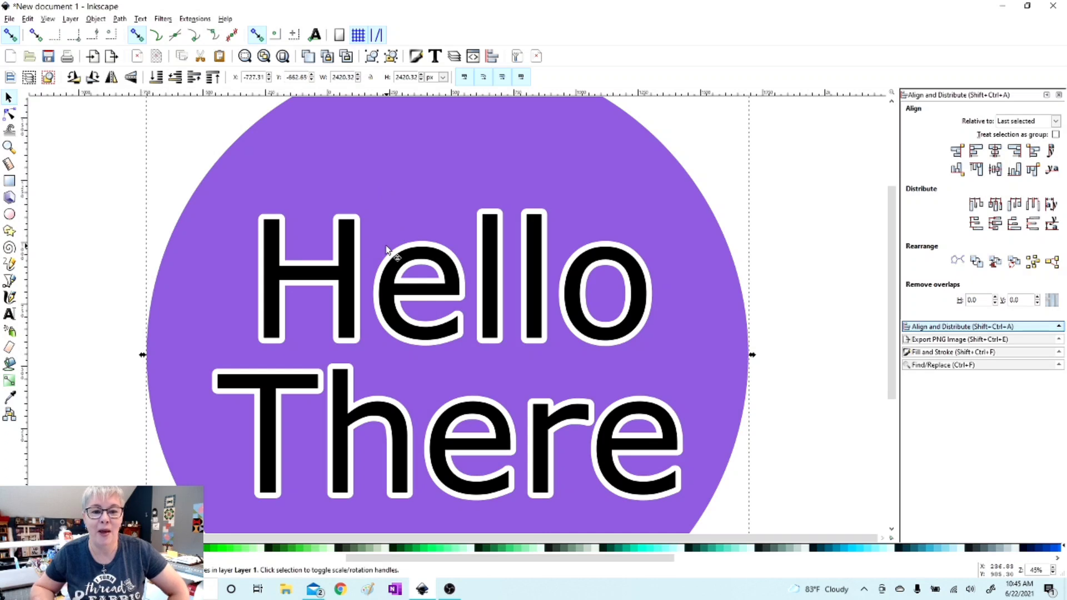
# Move the black Hello There text off the circle to expose the cut-out.
pyautogui.scroll(-2, 387, 250)
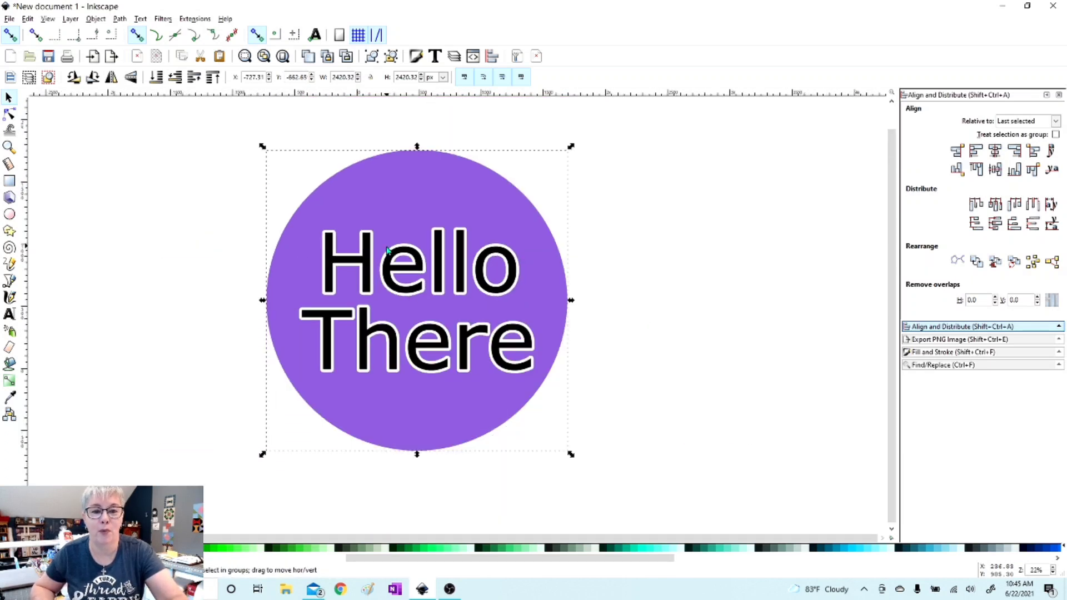
pyautogui.click(186, 291)
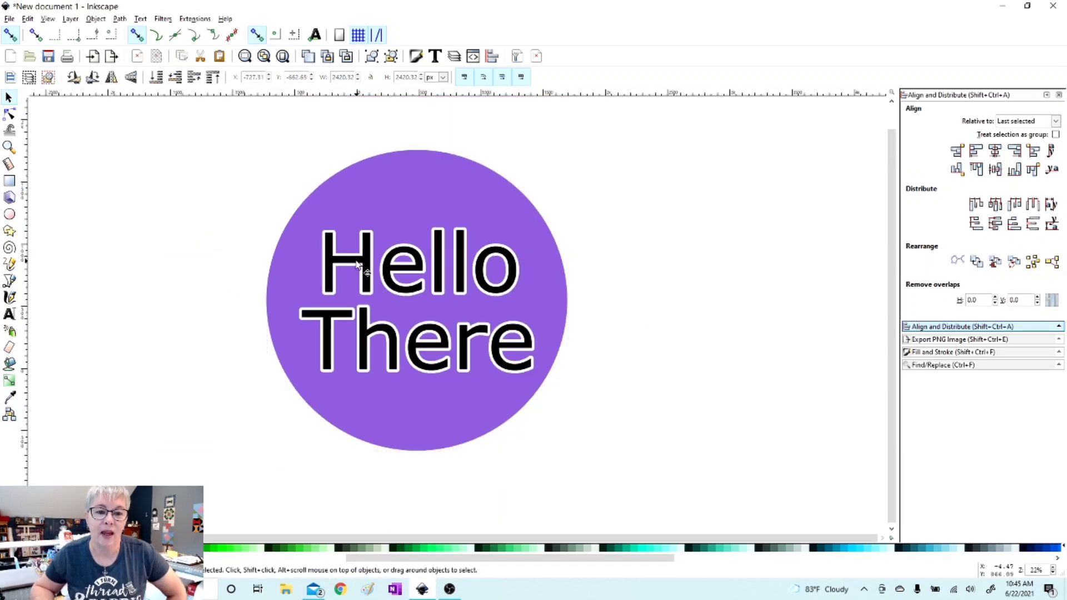
pyautogui.click(359, 266)
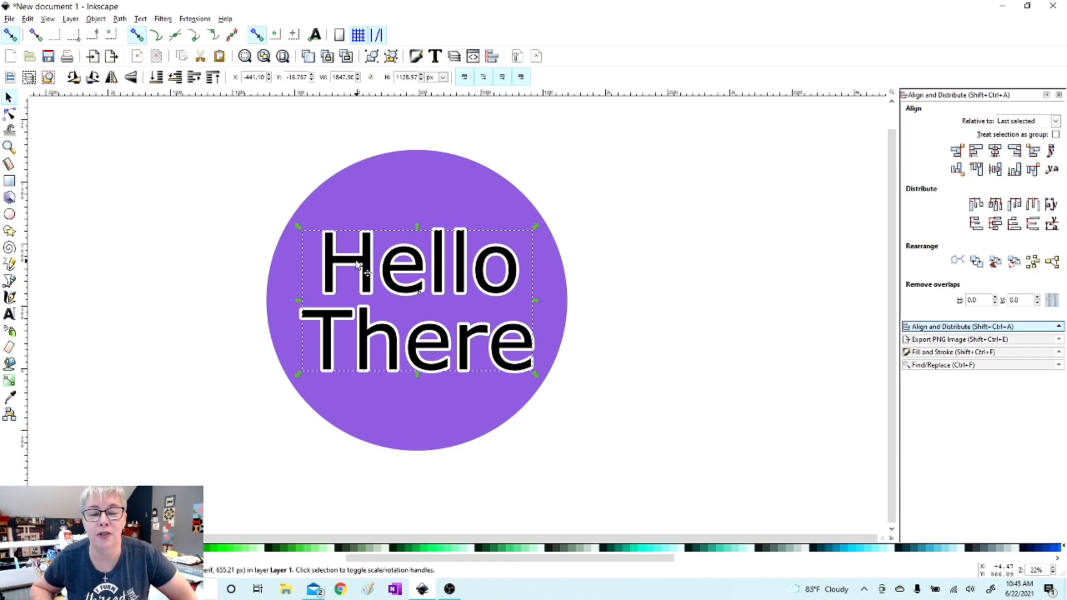
pyautogui.moveTo(358, 266); pyautogui.dragTo(655, 243)
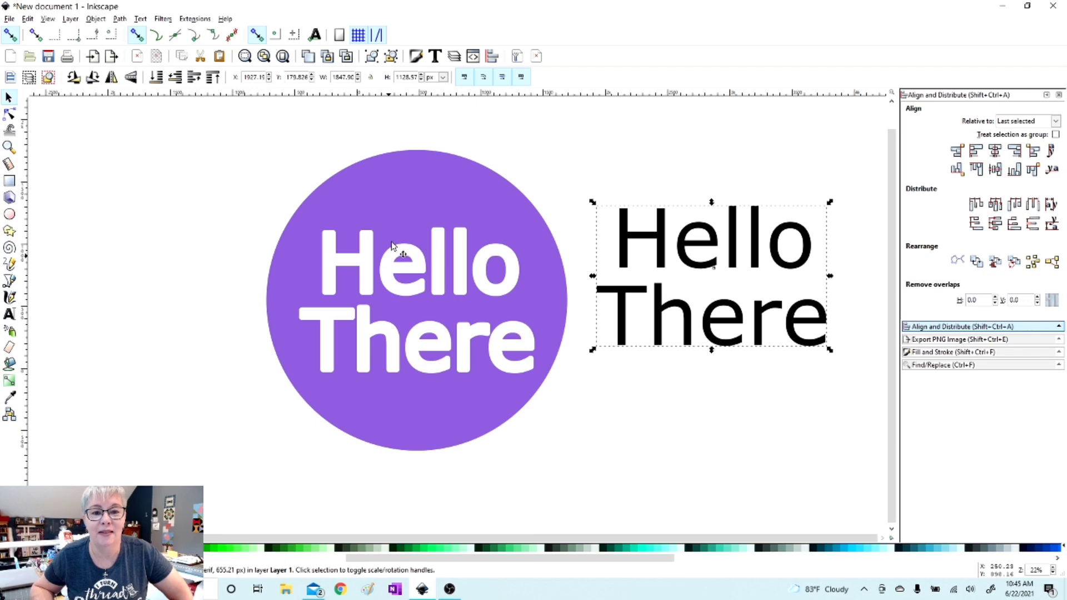
# Test the letter-shaped hole with a green rectangle behind the circle, then delete the rectangle.
pyautogui.click(399, 223)
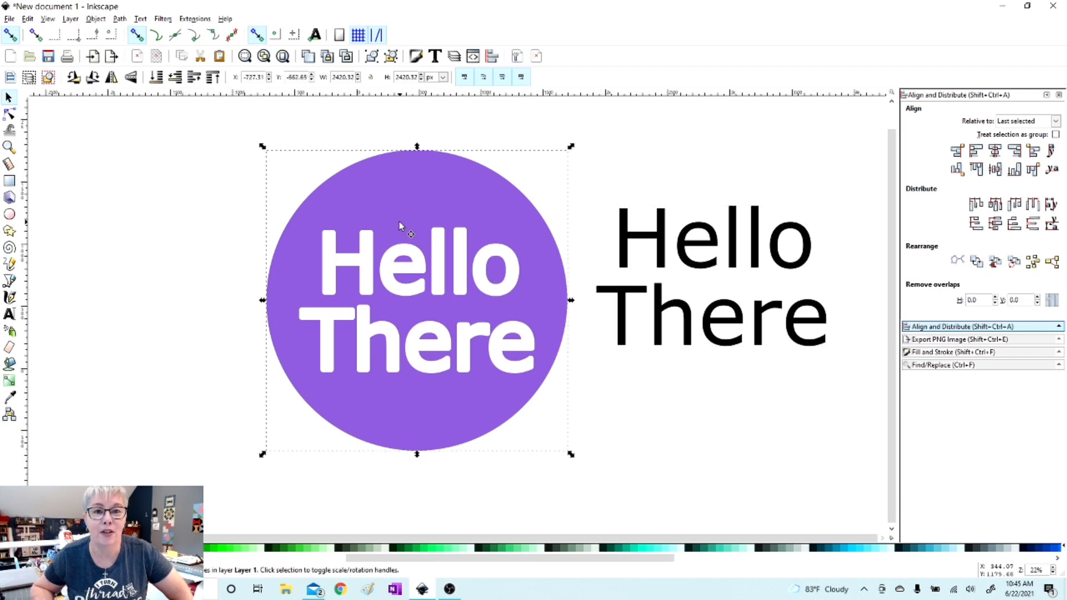
pyautogui.click(9, 181)
pyautogui.moveTo(103, 173); pyautogui.dragTo(443, 522)
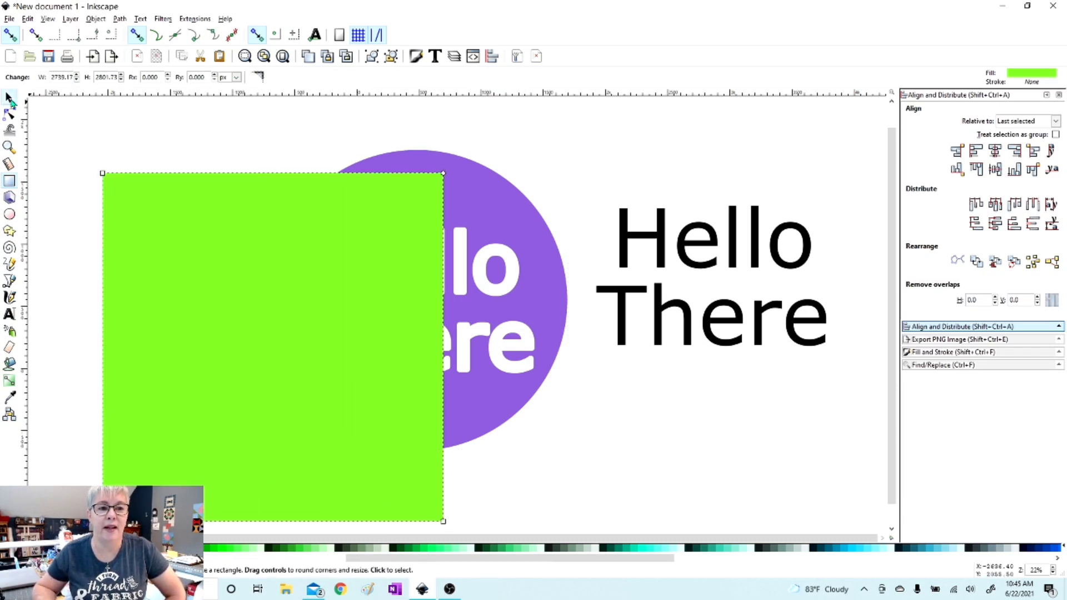
pyautogui.click(9, 99)
pyautogui.click(511, 238)
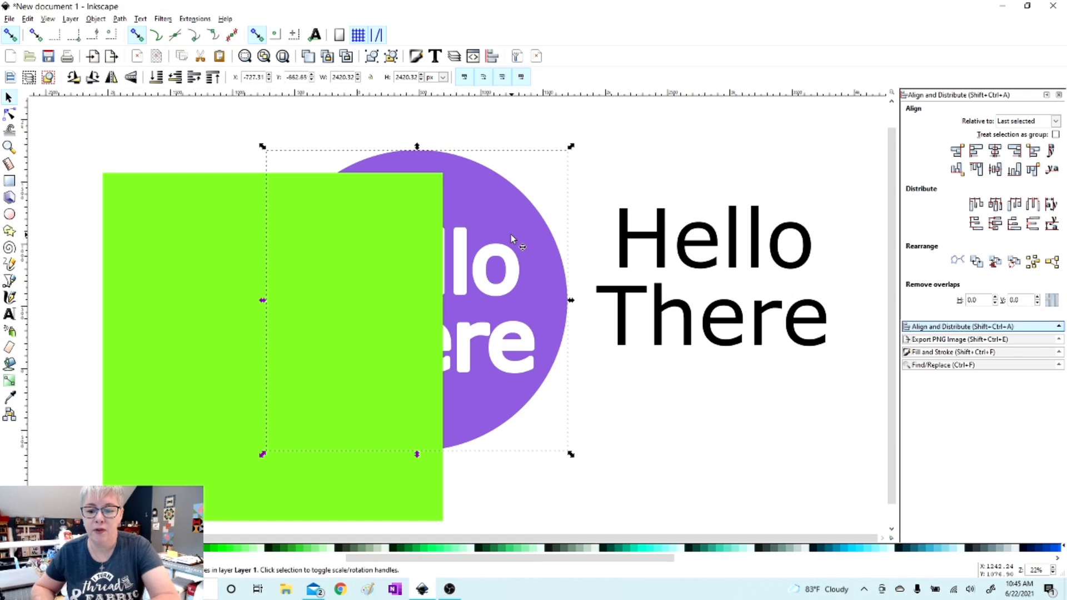
pyautogui.press('Home')
pyautogui.moveTo(511, 235); pyautogui.dragTo(511, 285)
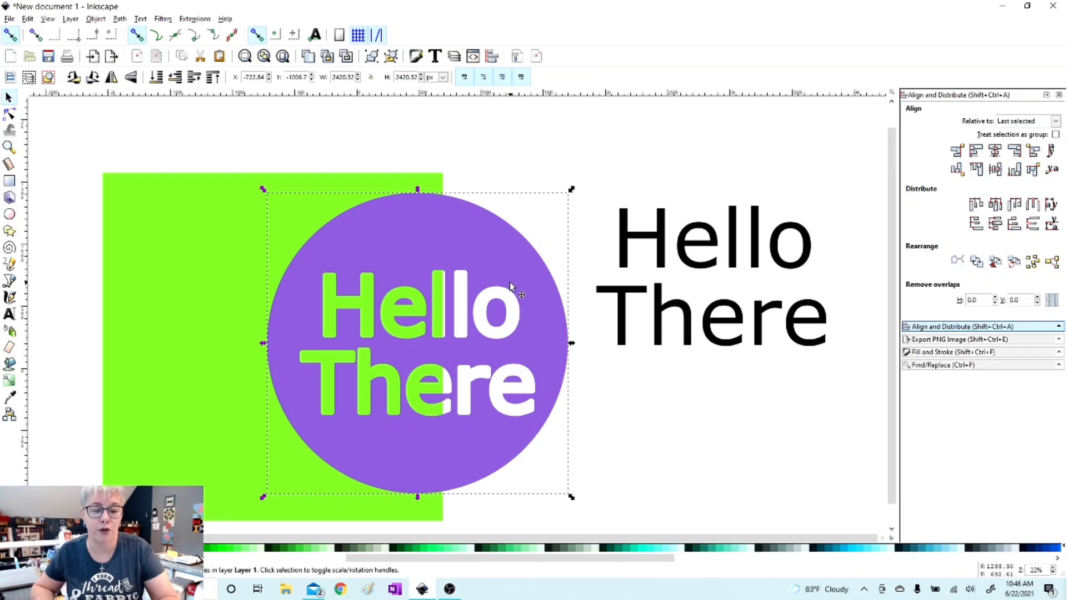
pyautogui.click(144, 240)
pyautogui.press('Delete')
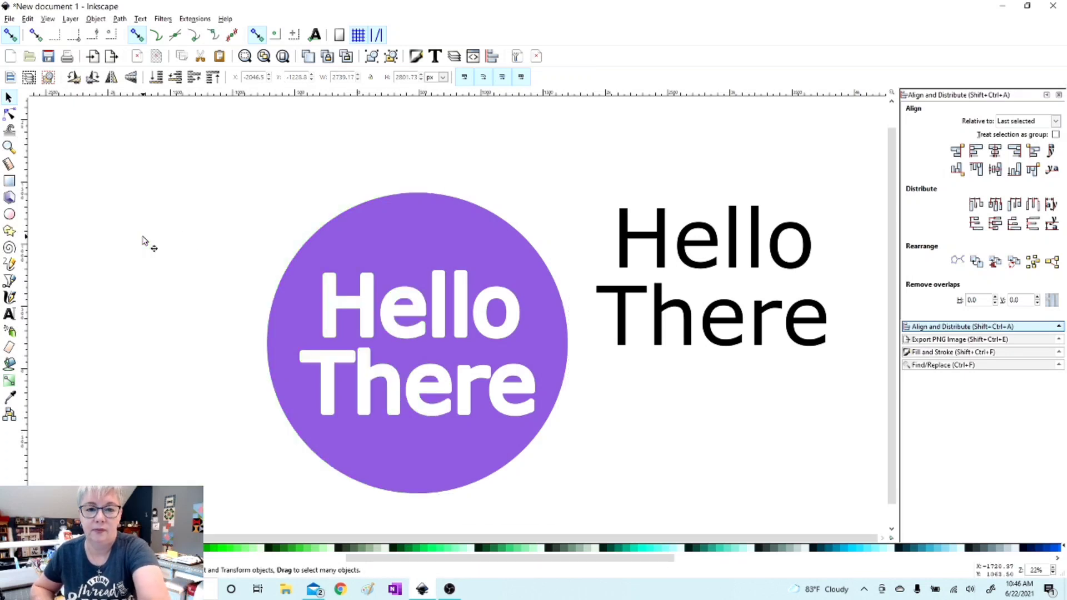
# Centre the black Hello There text back on the circle horizontally and vertically.
pyautogui.click(629, 243)
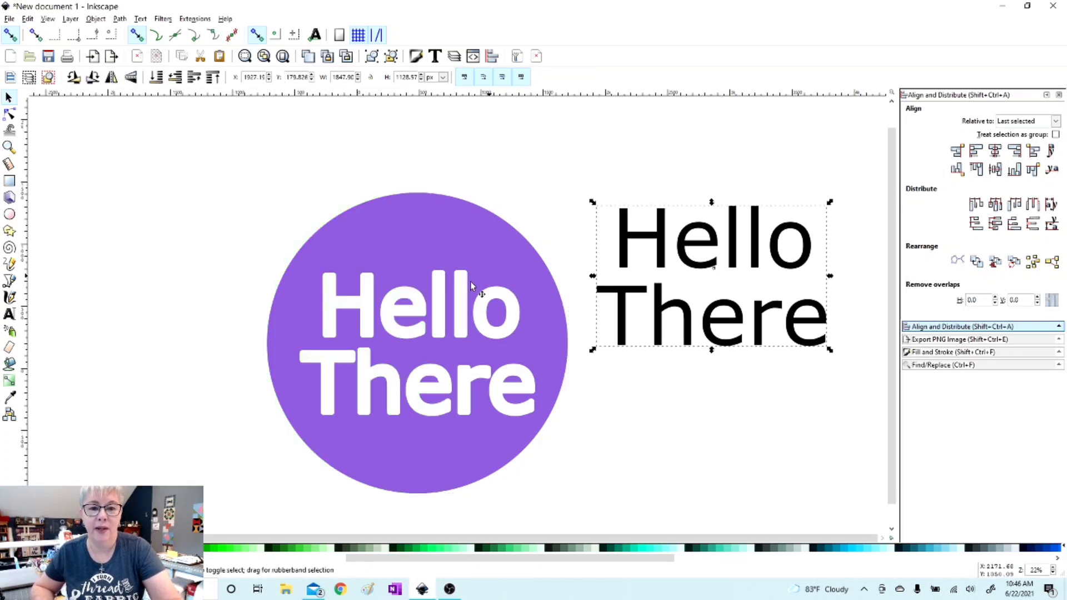
pyautogui.keyDown('shift'); pyautogui.click(434, 245); pyautogui.keyUp('shift')
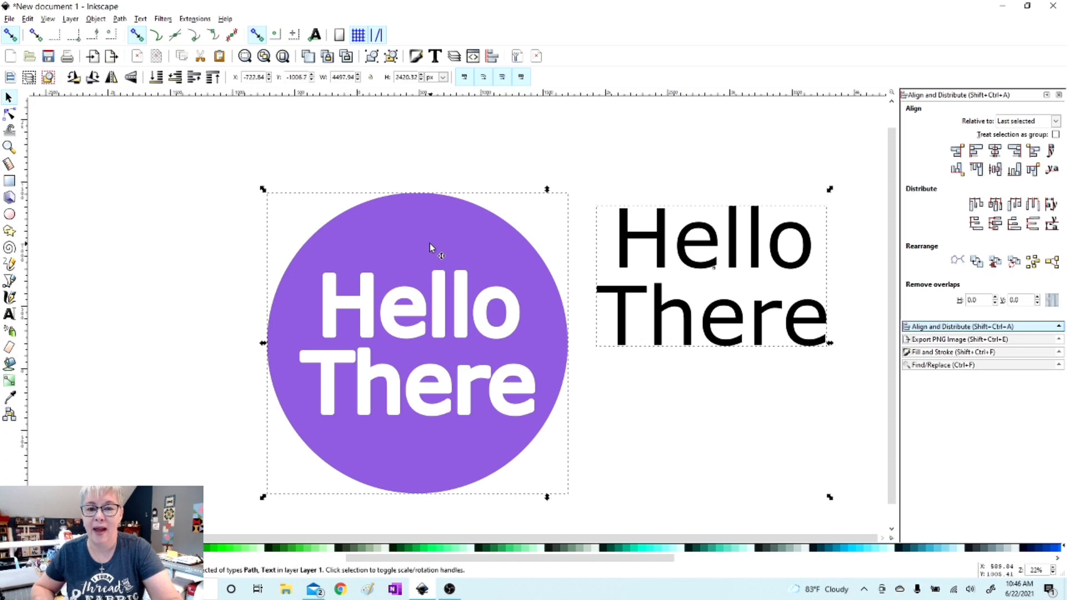
pyautogui.click(995, 150)
pyautogui.click(995, 169)
# Convert the Hello There text into paths with Path > Object to Path.
pyautogui.click(792, 263)
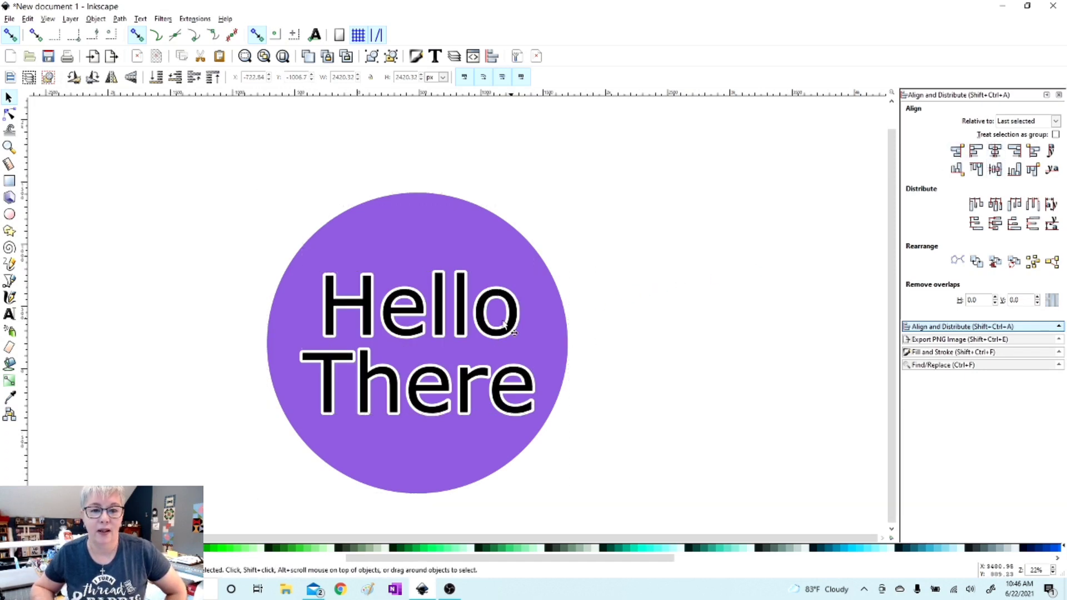
pyautogui.scroll(2, 454, 300)
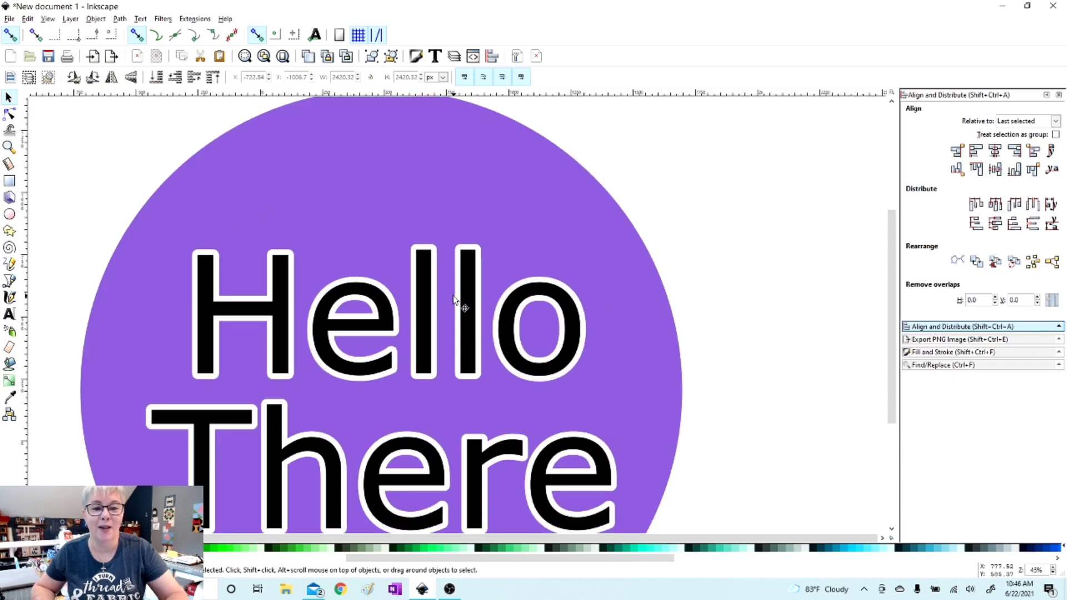
pyautogui.scroll(-4, 453, 300)
pyautogui.click(211, 226)
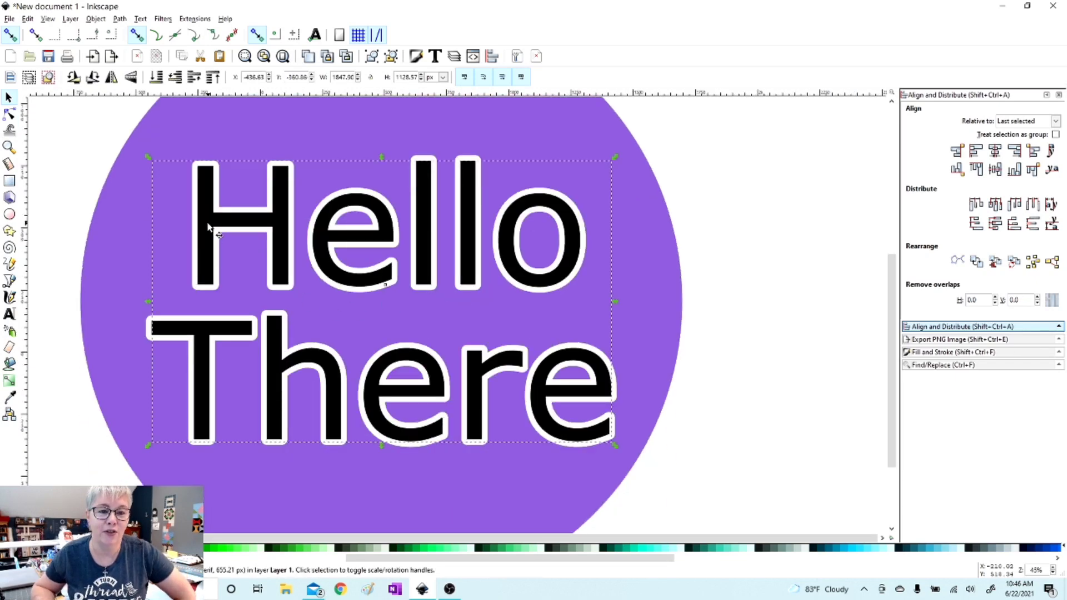
pyautogui.click(119, 20)
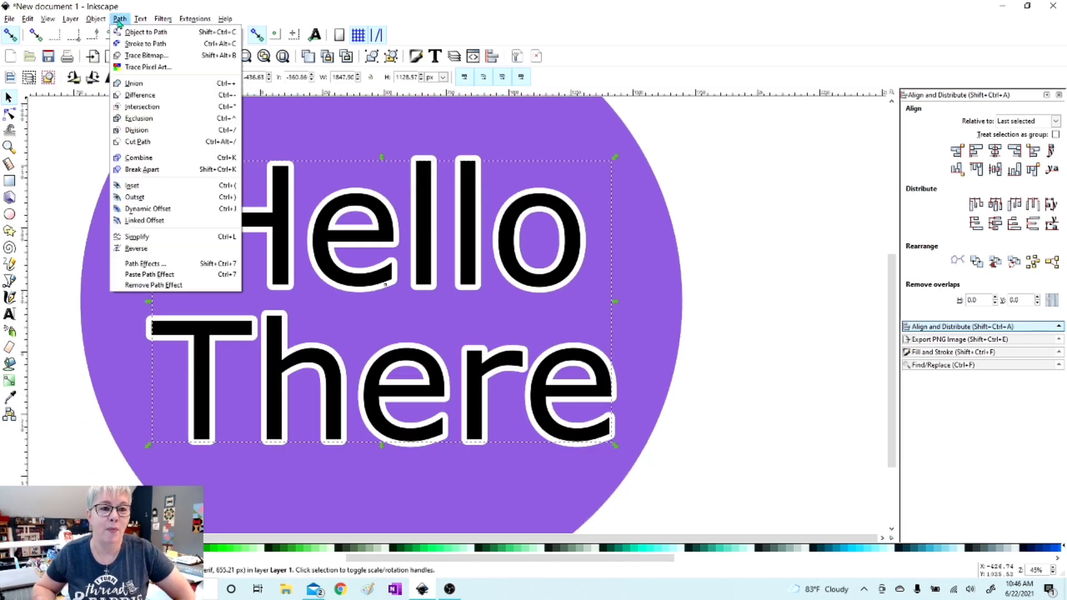
pyautogui.click(133, 32)
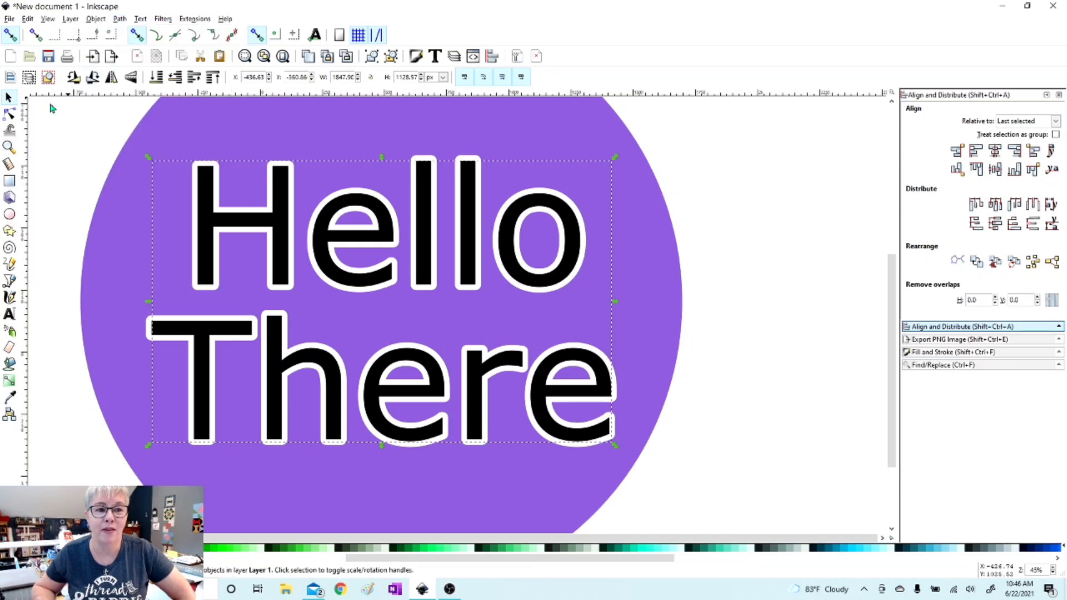
# Inspect the nodes of letters H, e, l and o with the Node tool.
pyautogui.click(11, 116)
pyautogui.click(234, 220)
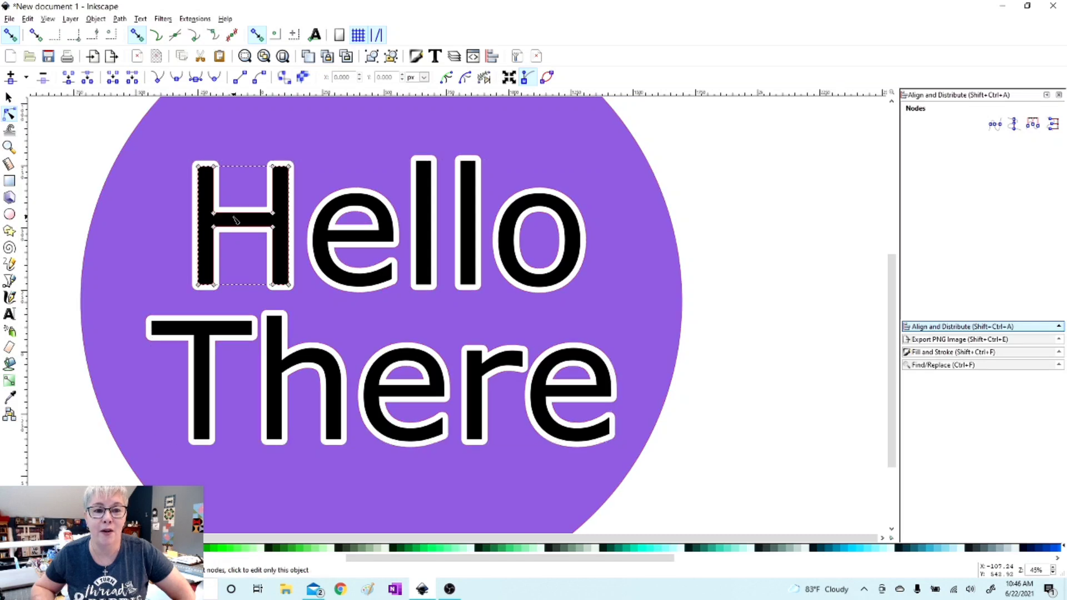
pyautogui.click(350, 236)
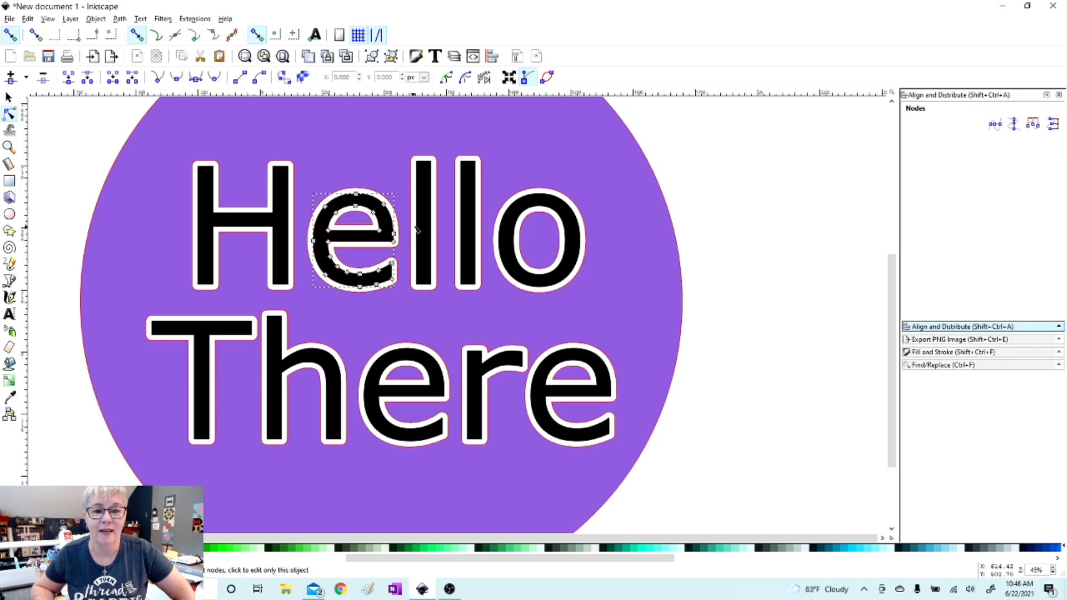
pyautogui.click(466, 221)
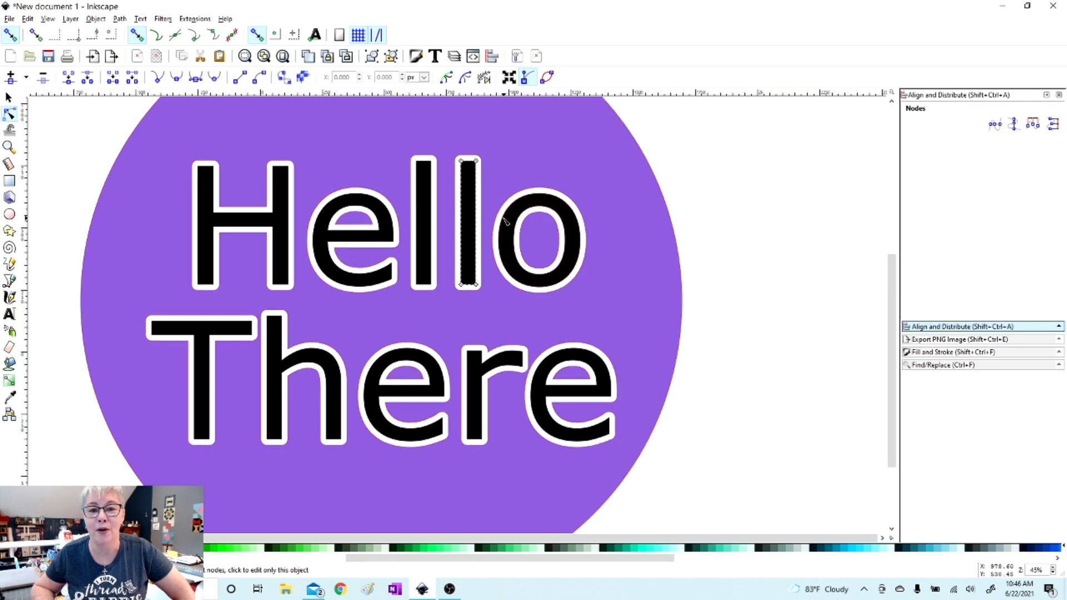
pyautogui.click(507, 225)
pyautogui.click(9, 98)
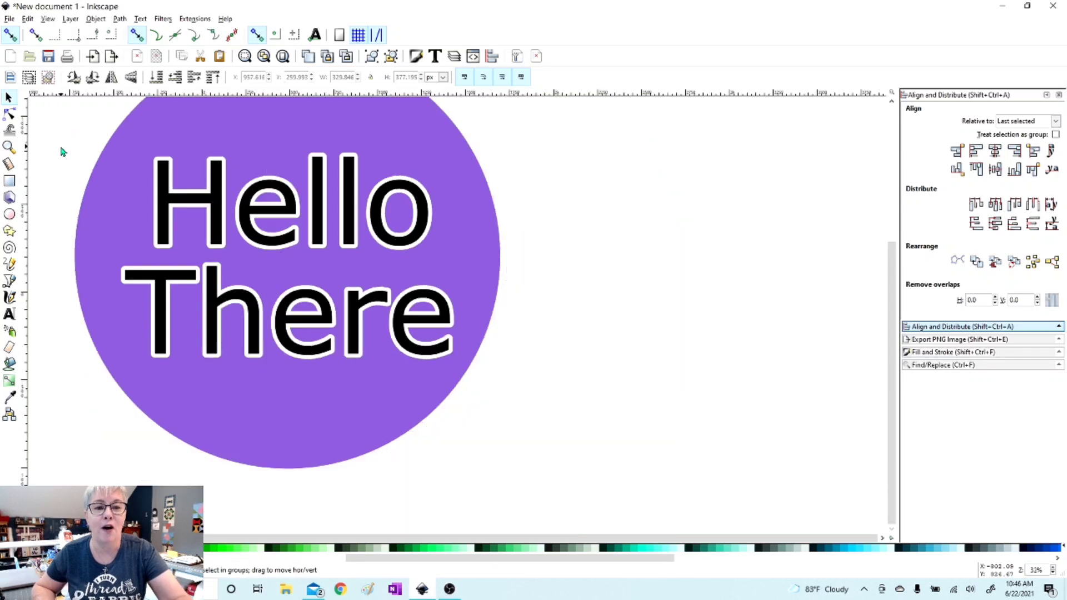
# Select the circle and lettering together and drag them toward the canvas centre.
pyautogui.scroll(-2, 63, 150)
pyautogui.scroll(3, 61, 150)
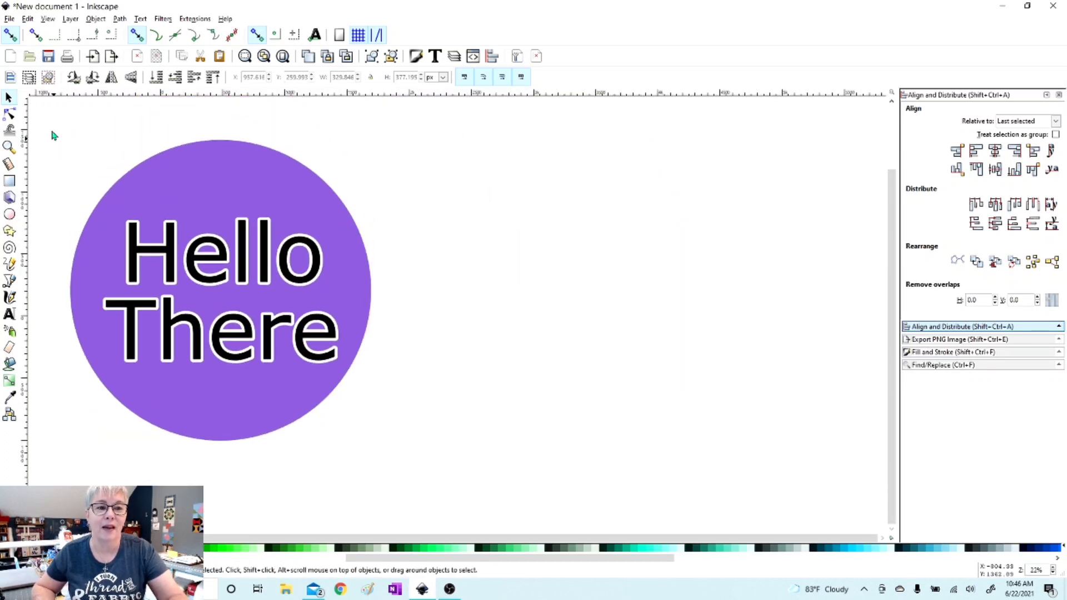
pyautogui.moveTo(38, 120); pyautogui.dragTo(456, 485)
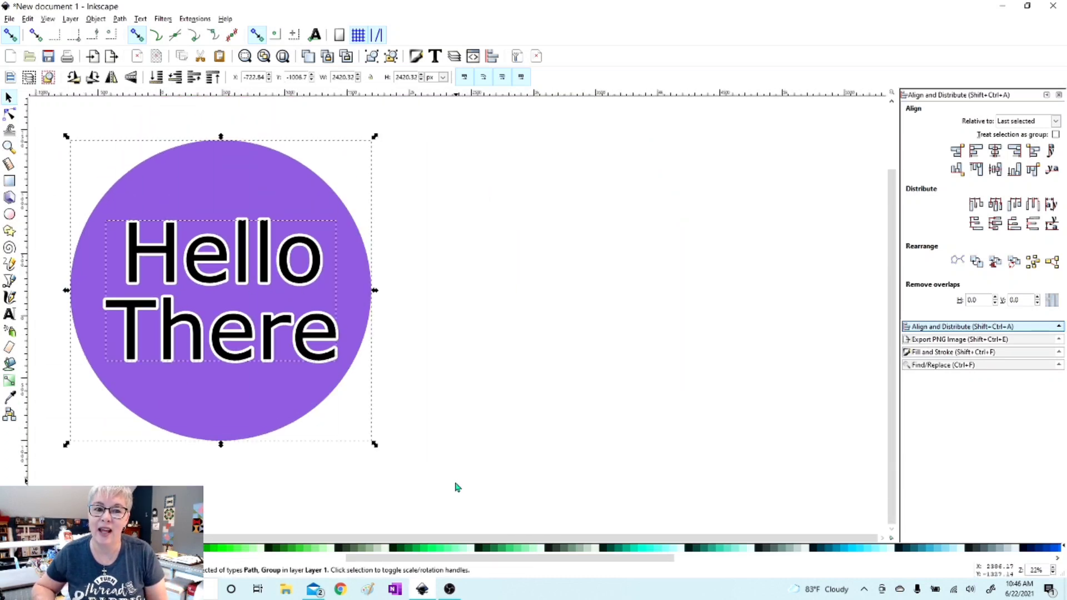
pyautogui.moveTo(269, 393); pyautogui.dragTo(489, 425)
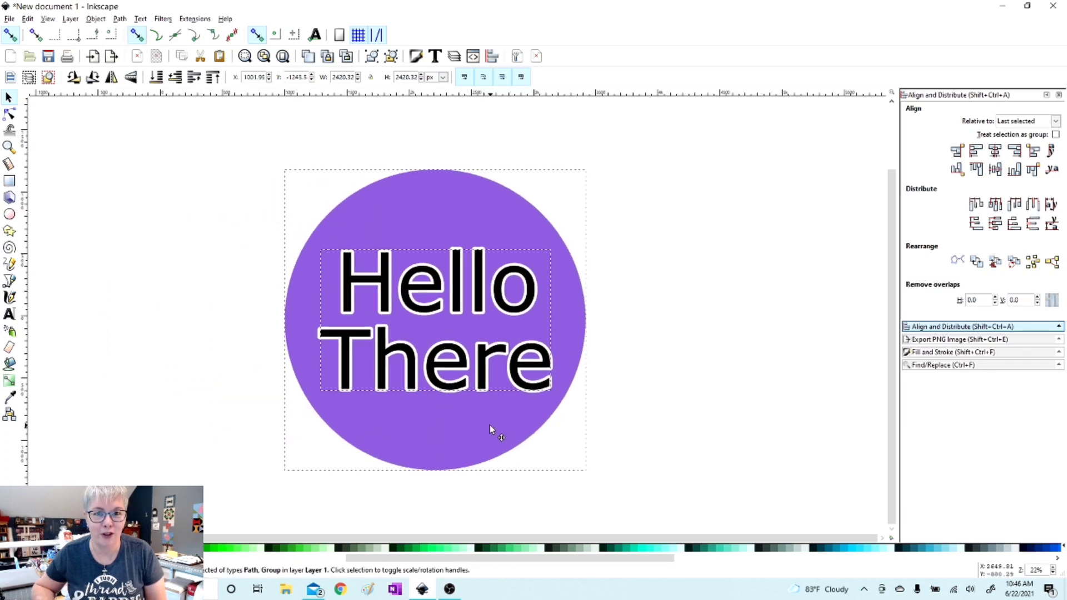